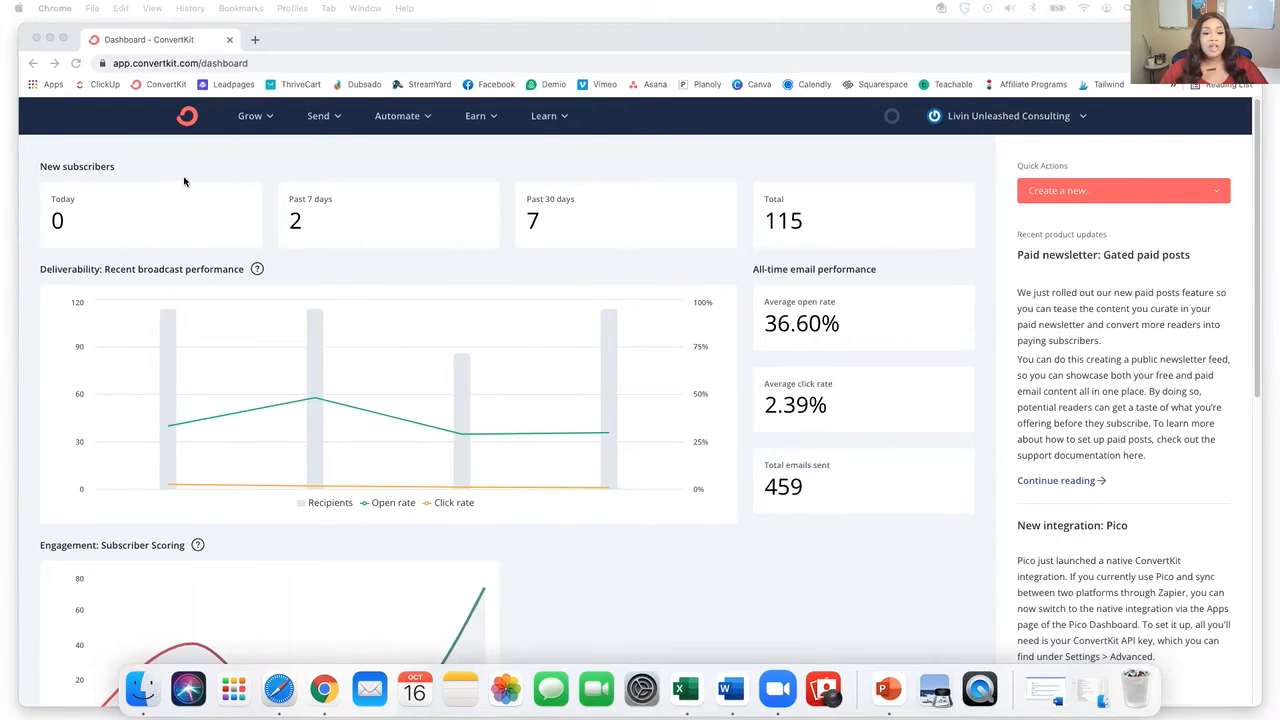
- Go to Grow > Subscribers to open the subscribers overview
left_click(254, 120)
left_click(254, 120)
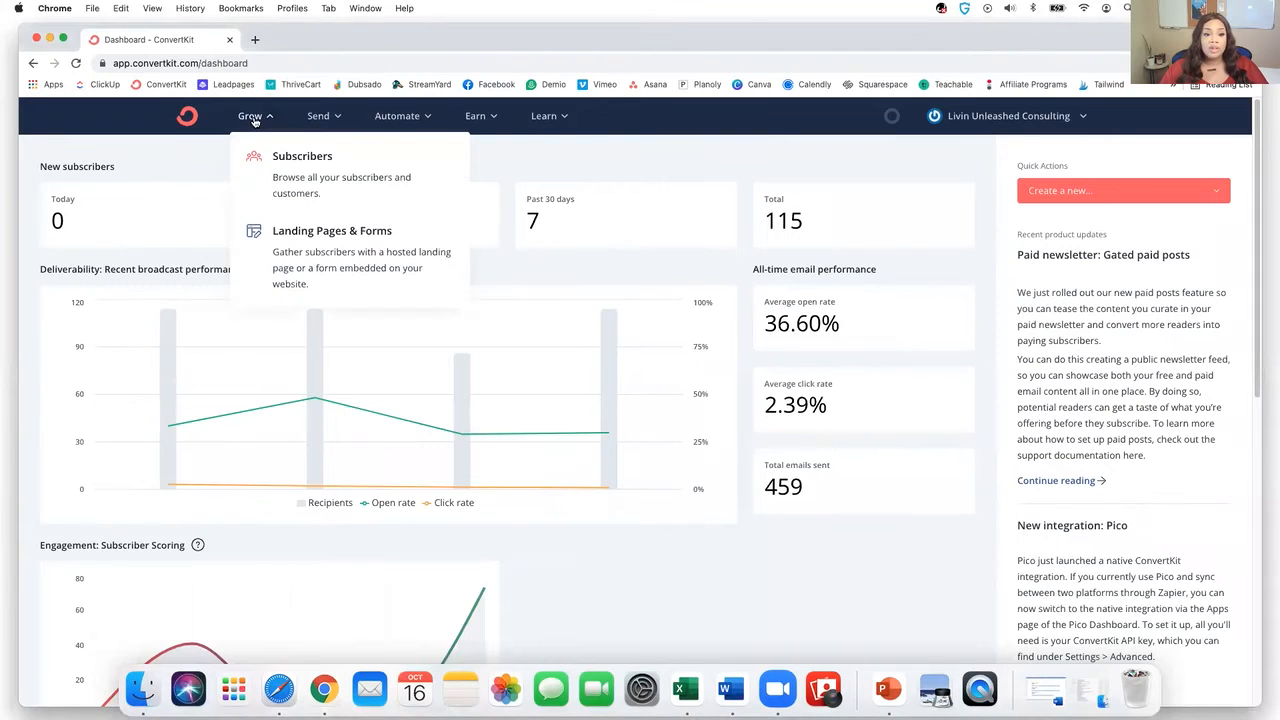
left_click(265, 168)
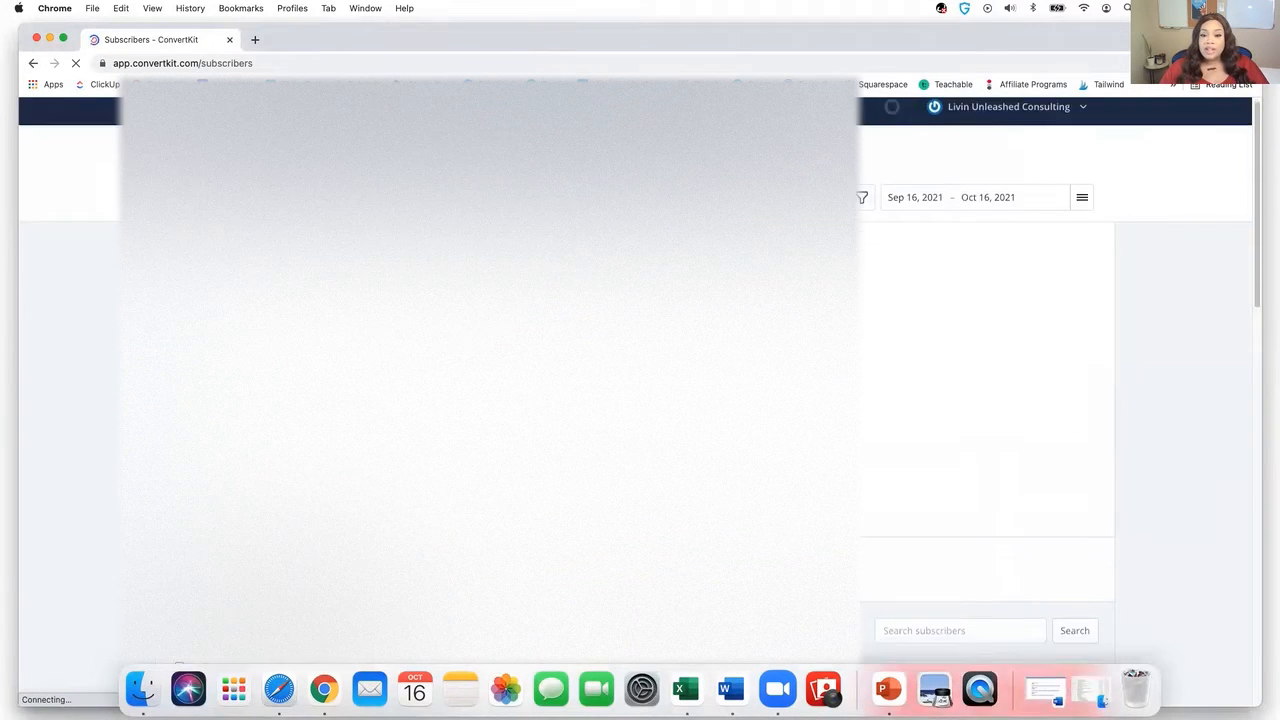
- Scroll the Subscribers page to check the tag list, then bring up the Send menu
scroll(986, 400, "down", 5)
scroll(894, 175, "down", 3)
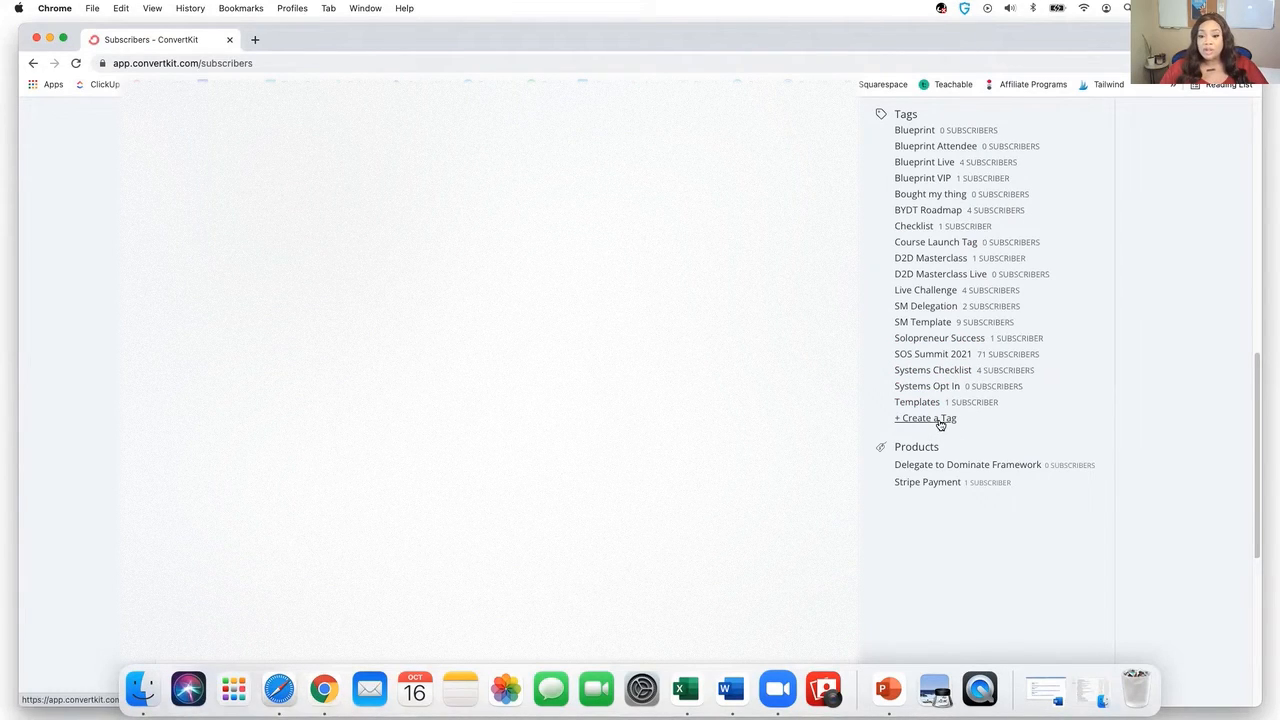
scroll(940, 424, "up", 4)
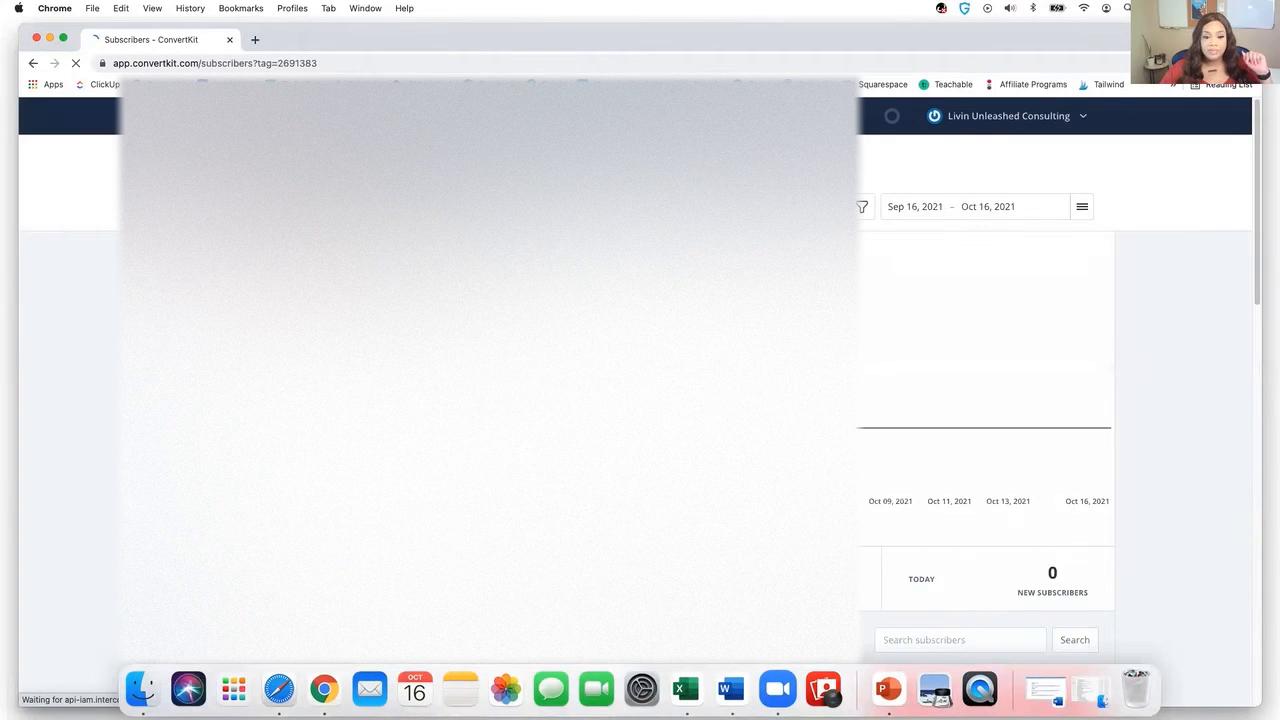
scroll(640, 400, "down", 10)
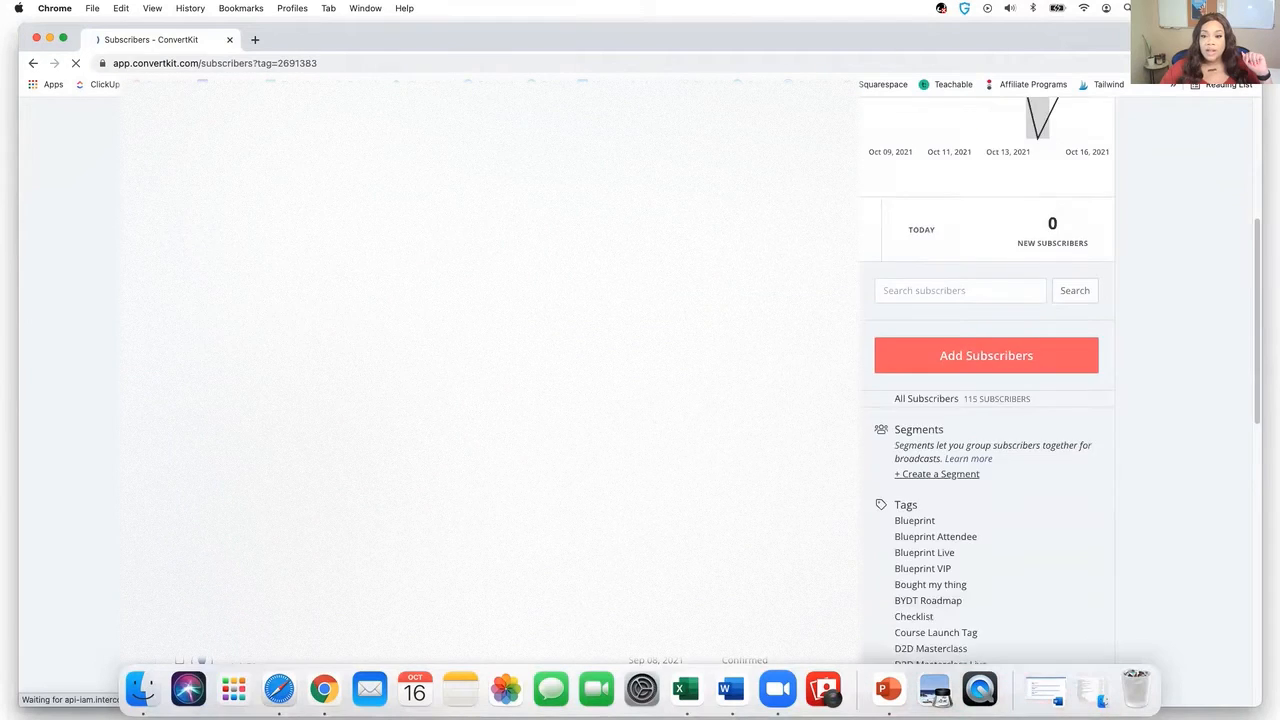
scroll(923, 223, "down", 4)
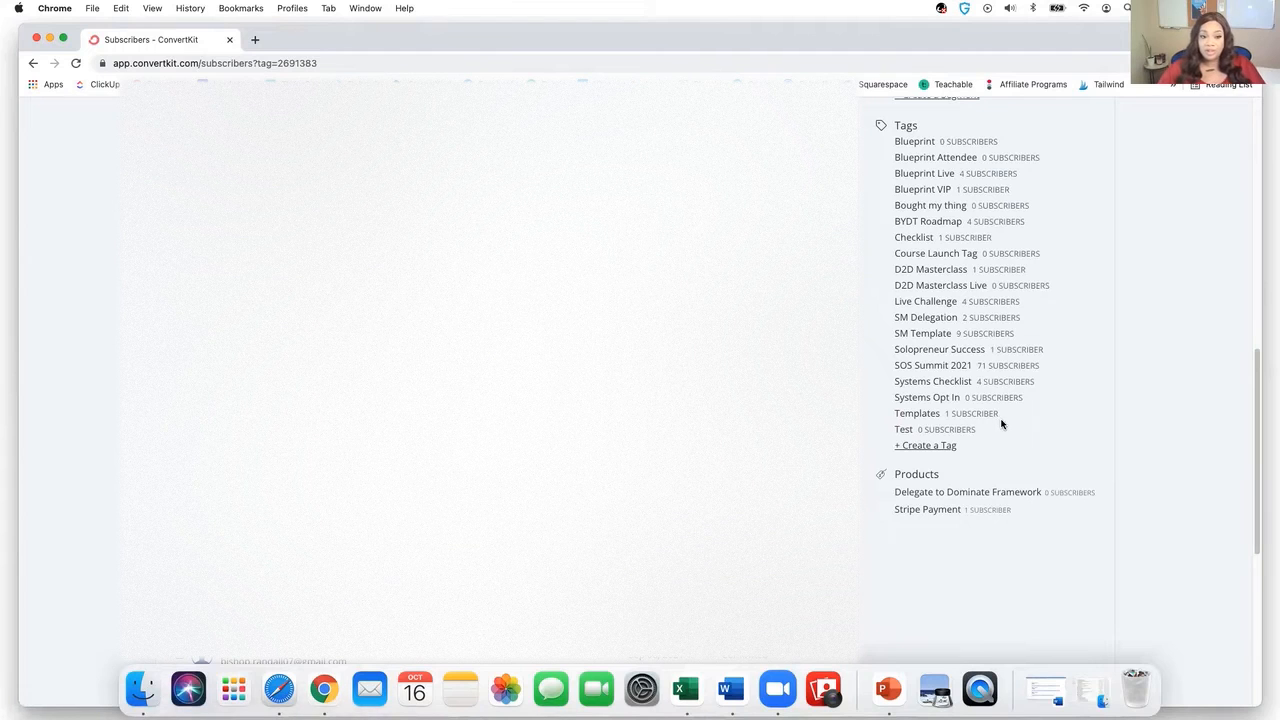
scroll(988, 449, "down", 2)
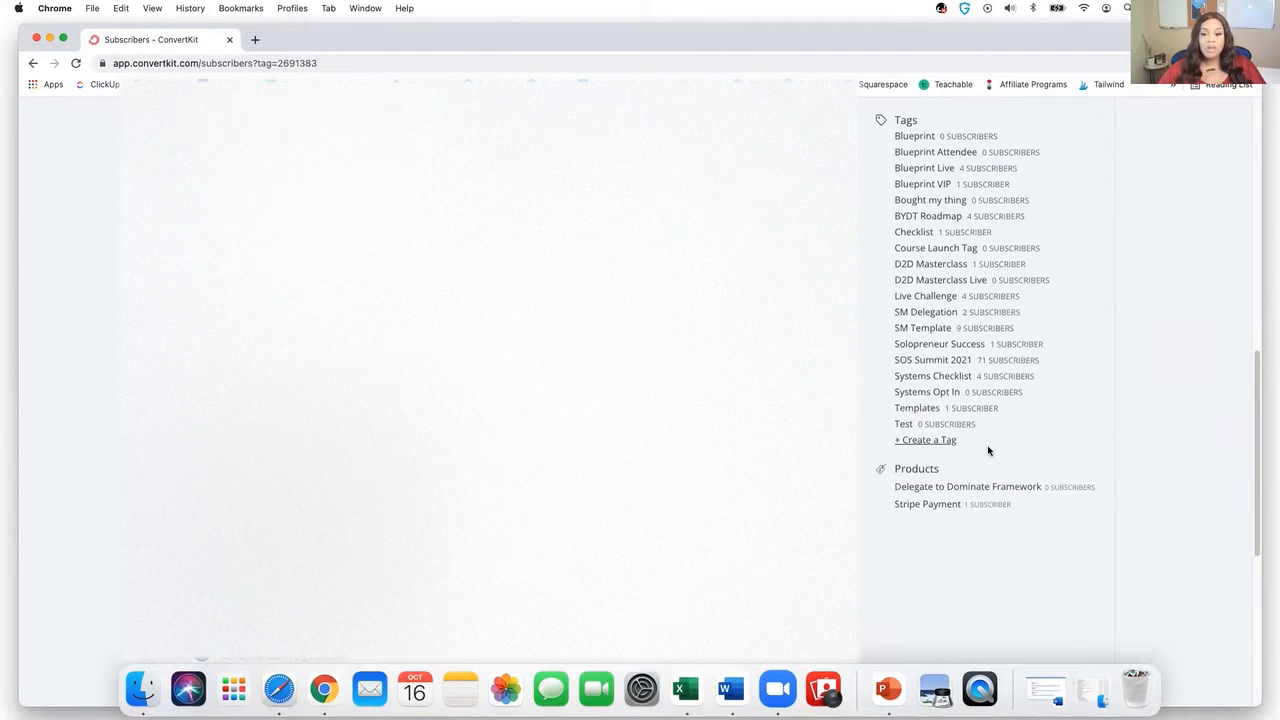
scroll(980, 450, "up", 10)
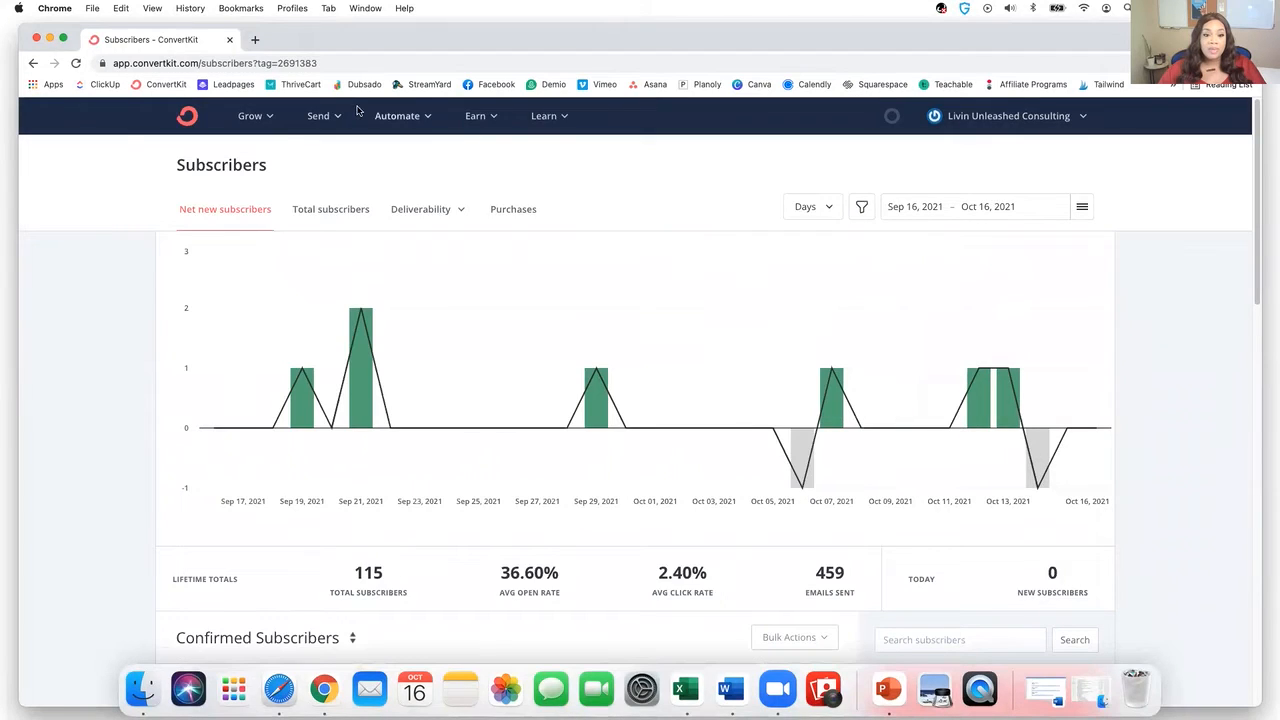
left_click(325, 116)
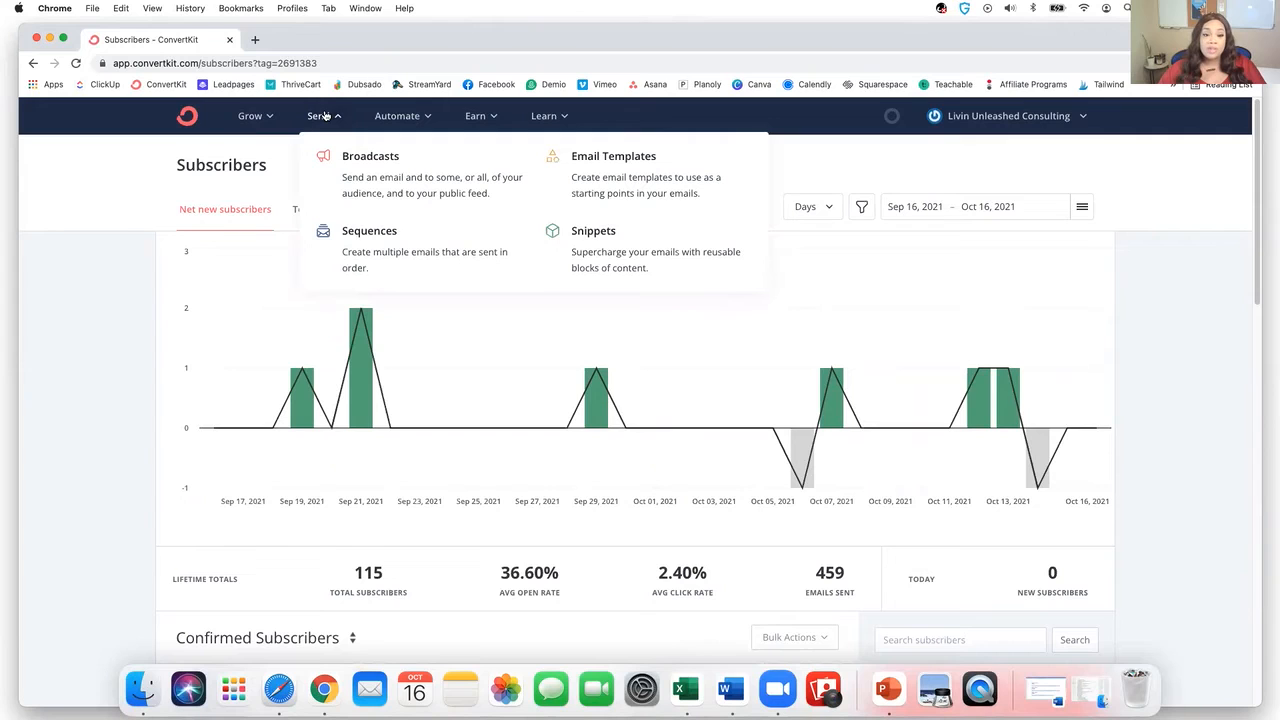
- Create a new sequence named 'Test Sequence' from the Sequences page
left_click(363, 248)
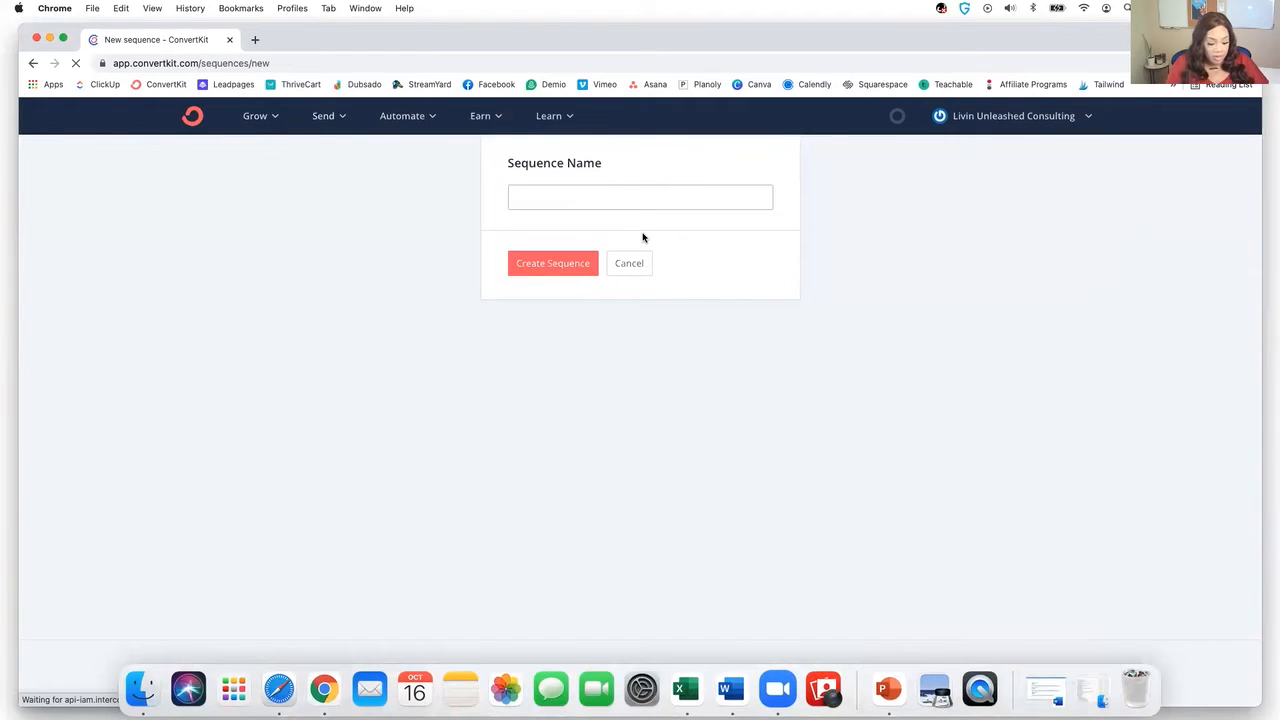
type("Test Sequence")
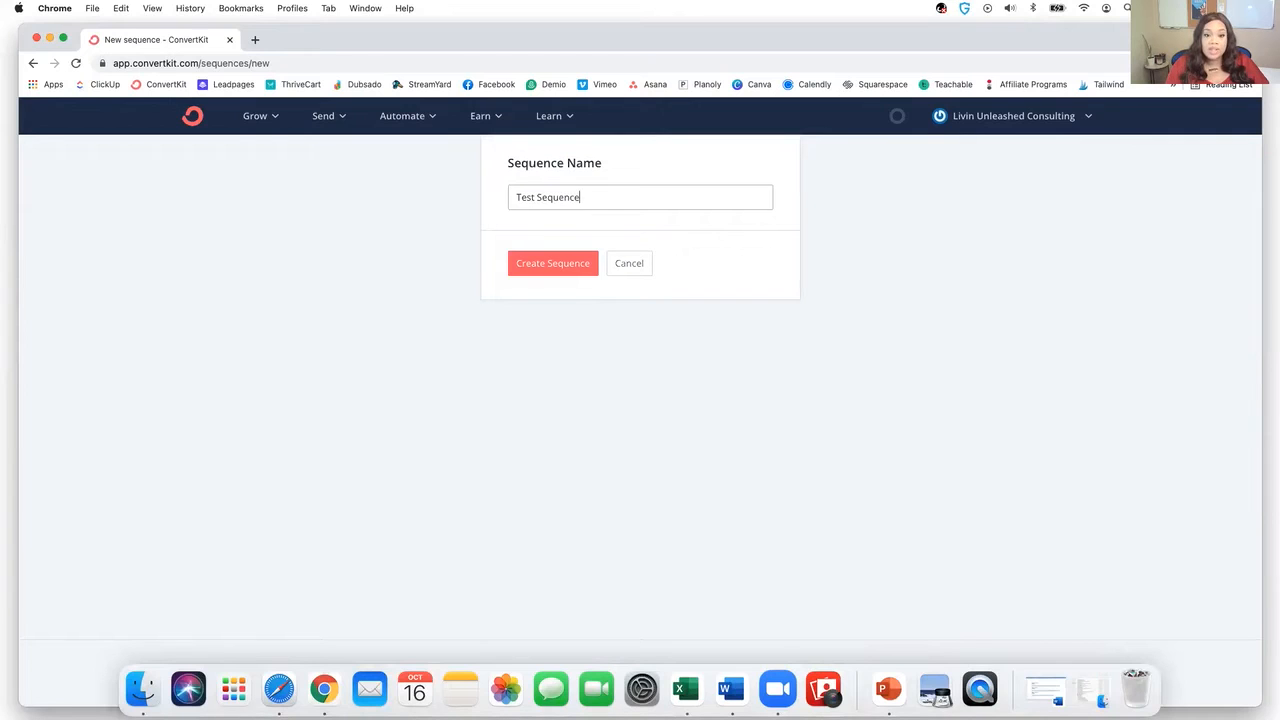
left_click(552, 263)
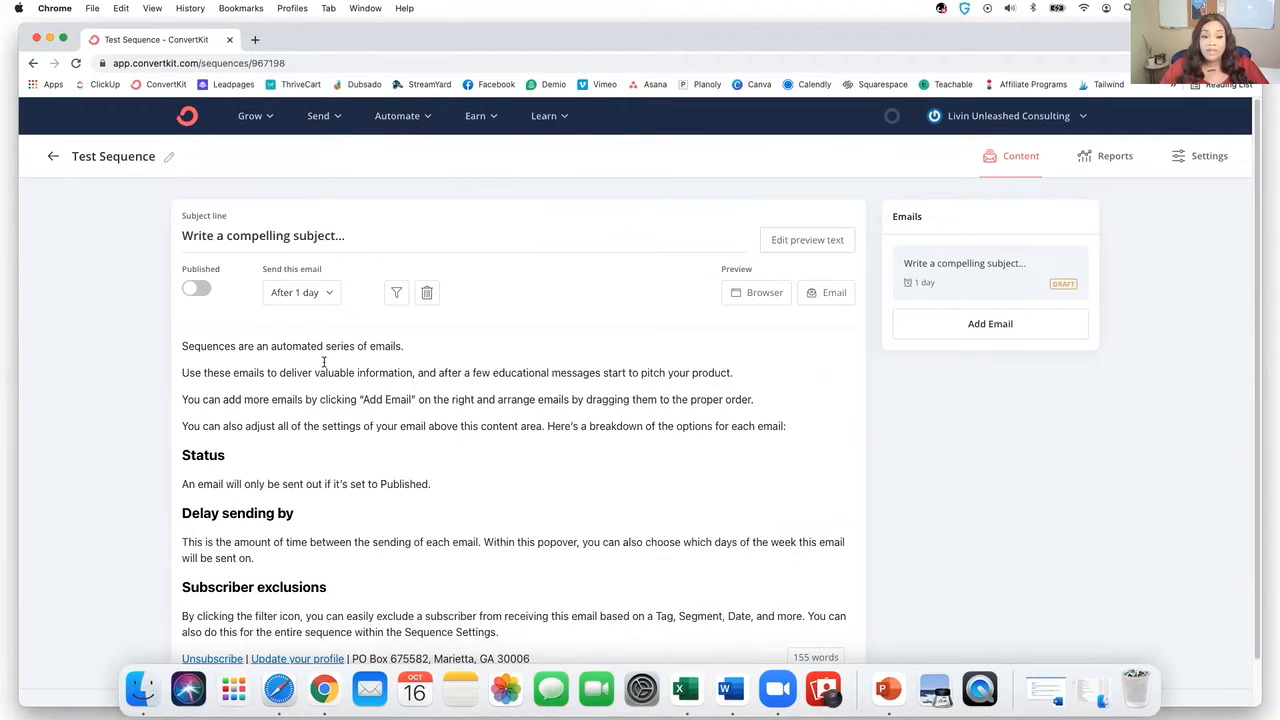
- Give the first email the subject 'Test #1' and a 0-day delay so it sends Immediately
scroll(323, 367, "down", 2)
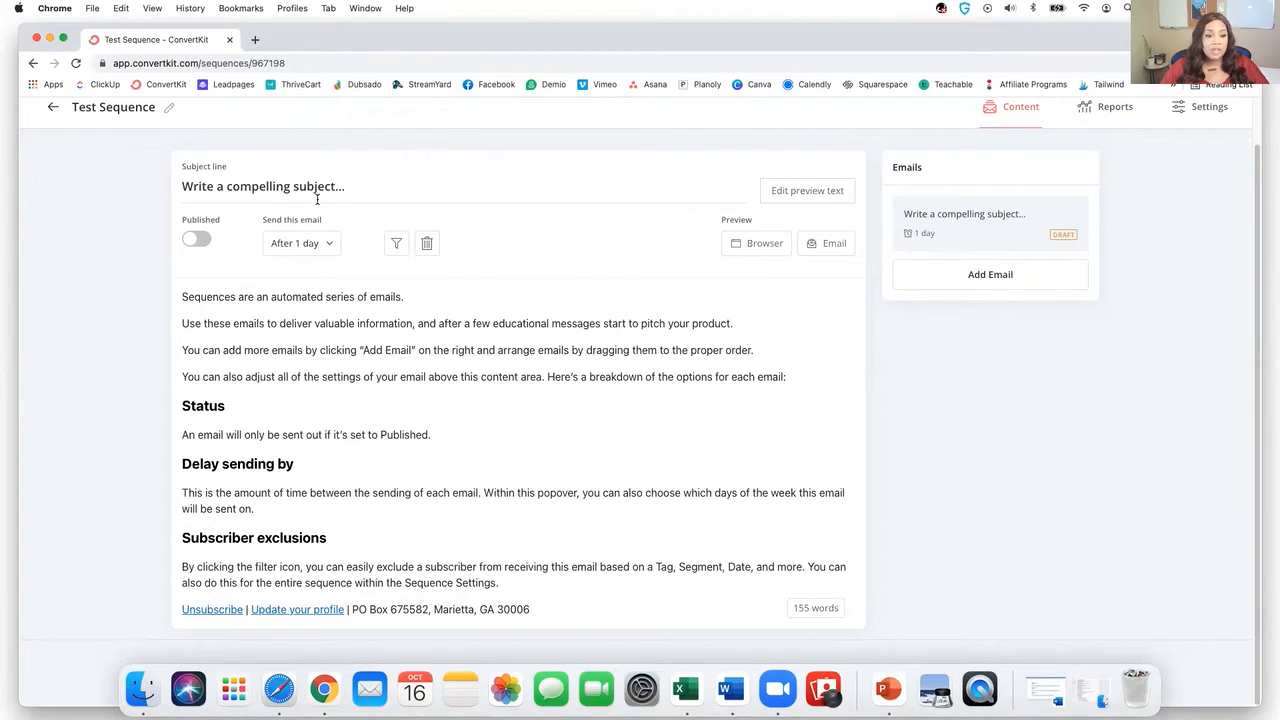
left_click_drag(377, 188, 221, 178)
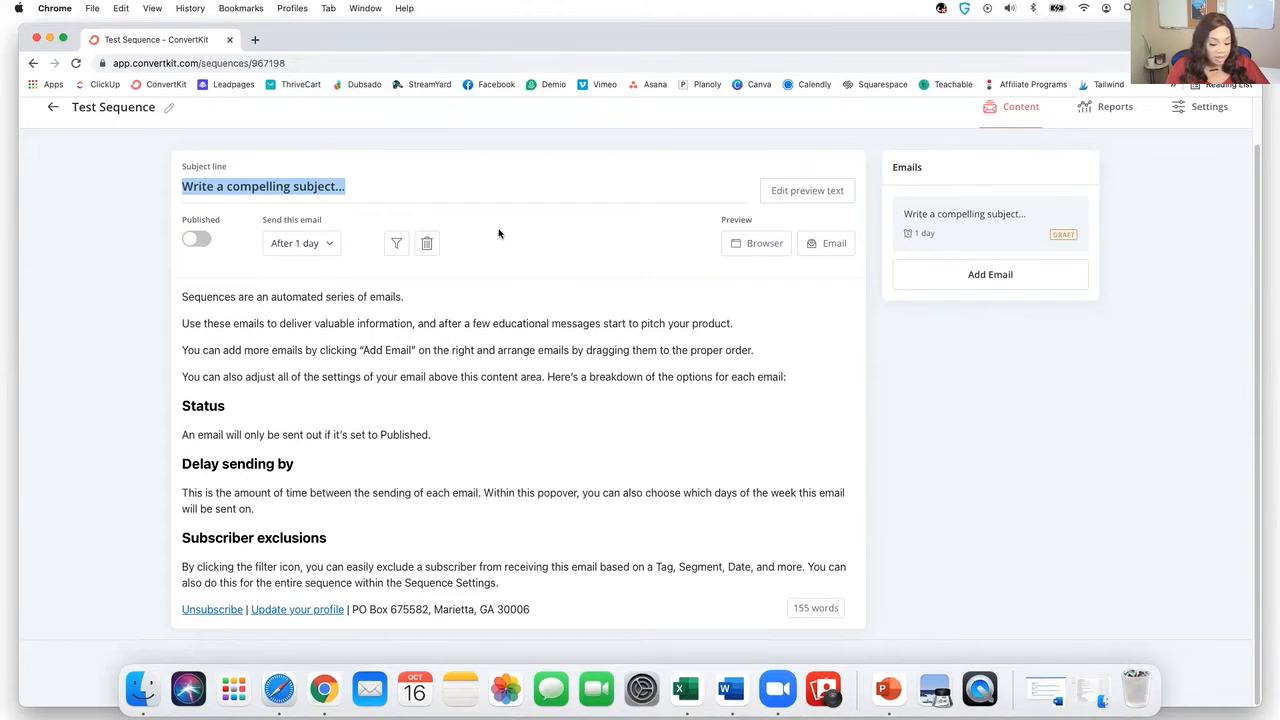
type("Test ")
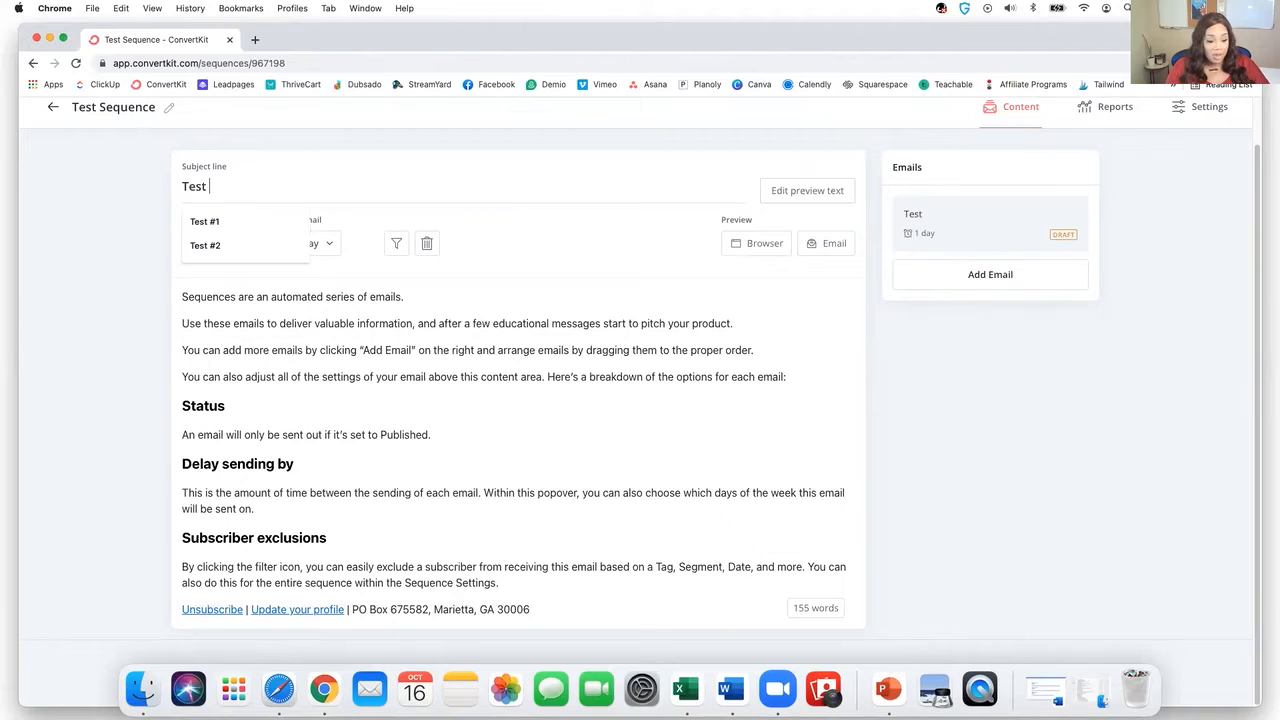
type("#1")
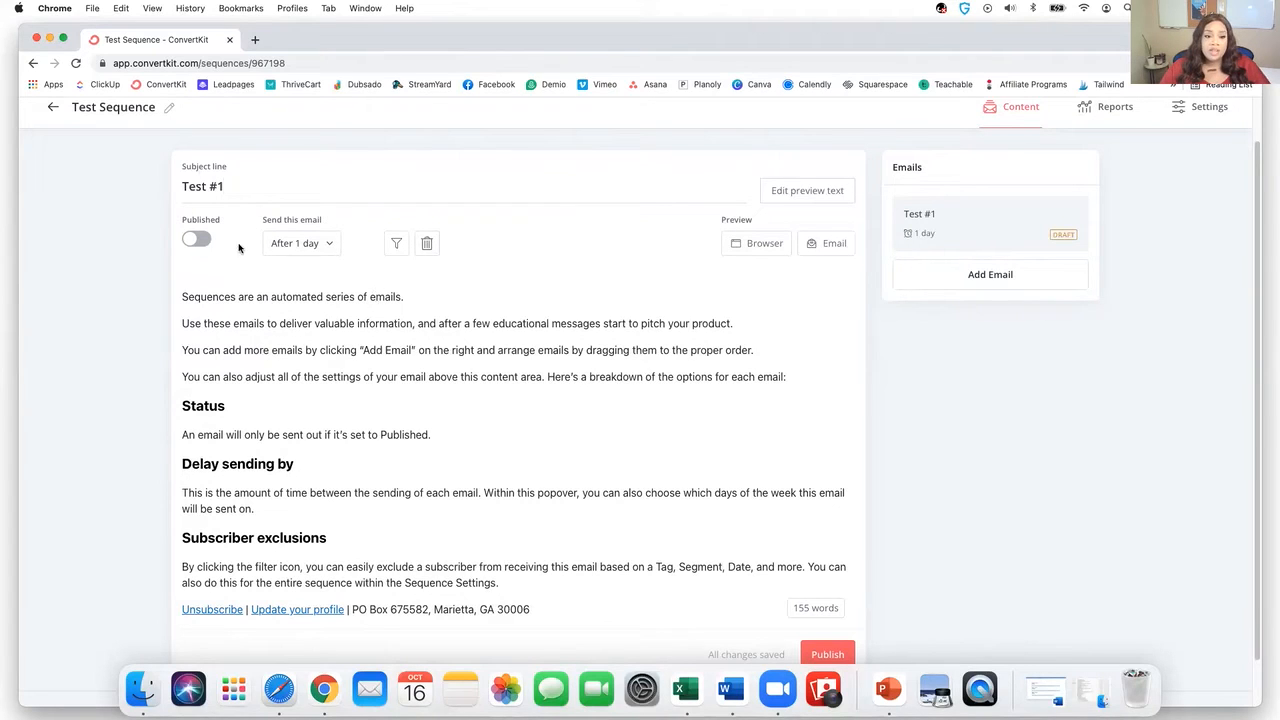
left_click(331, 247)
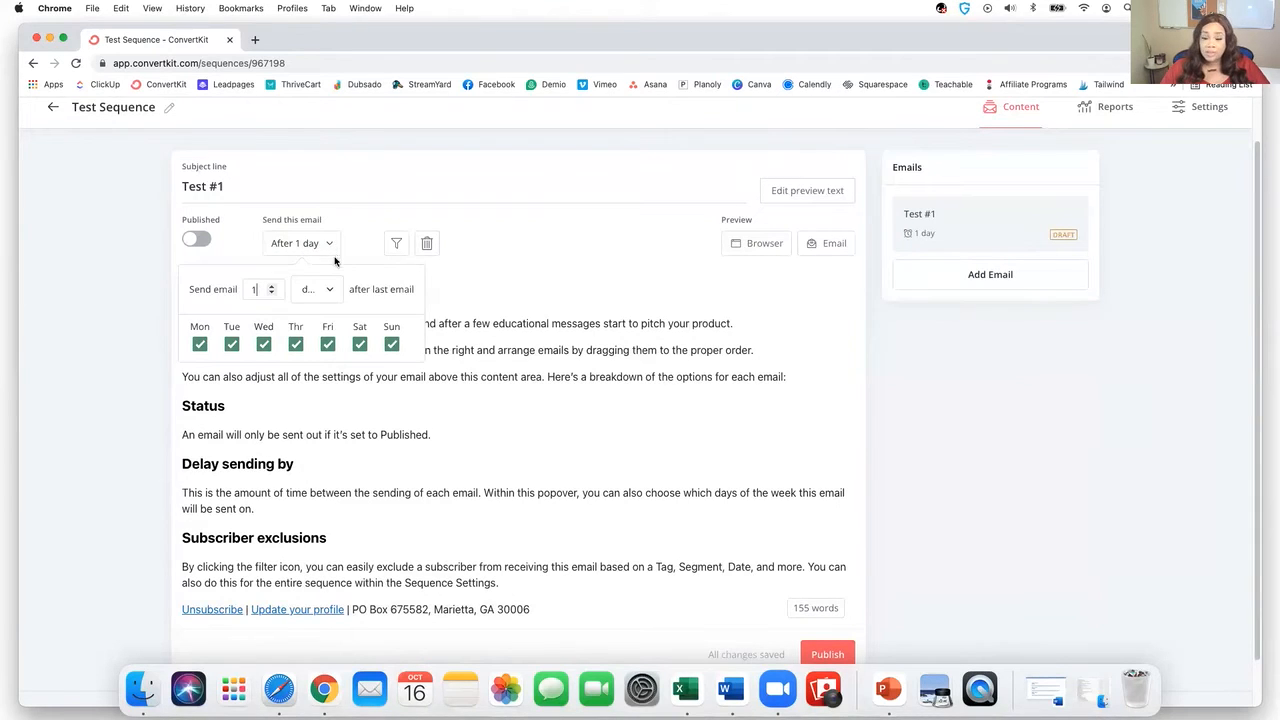
left_click(272, 293)
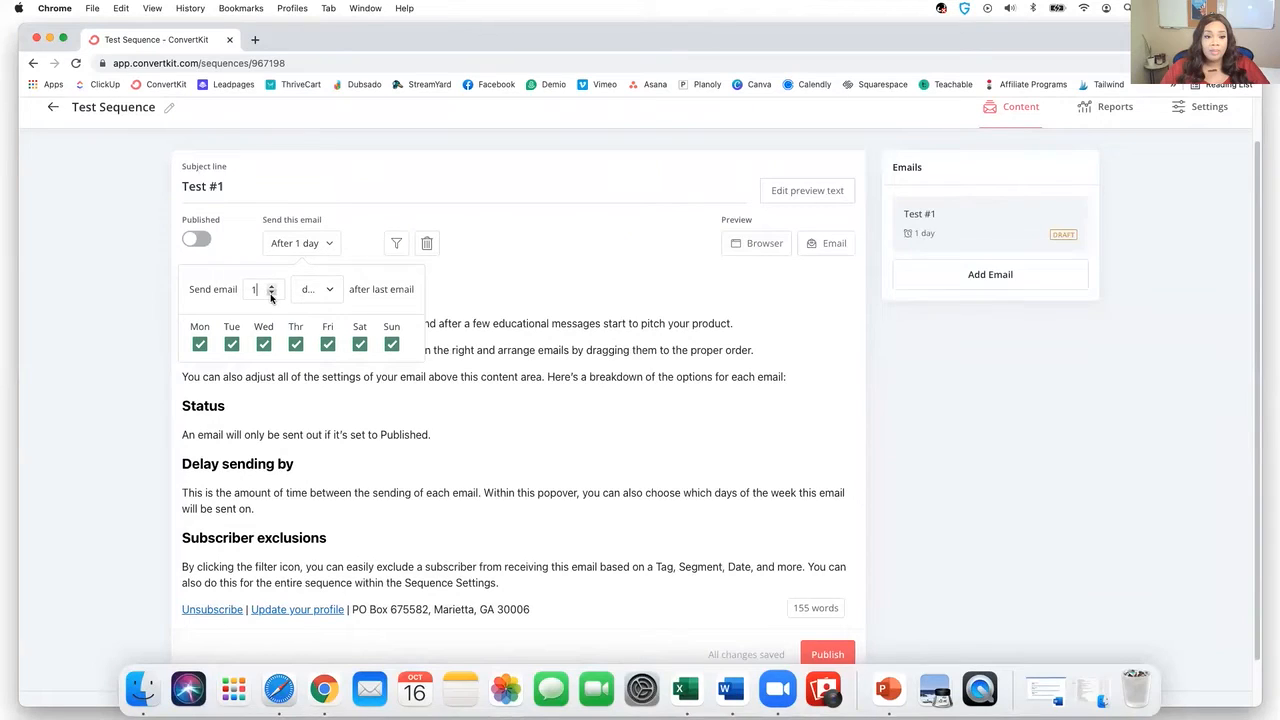
left_click(544, 270)
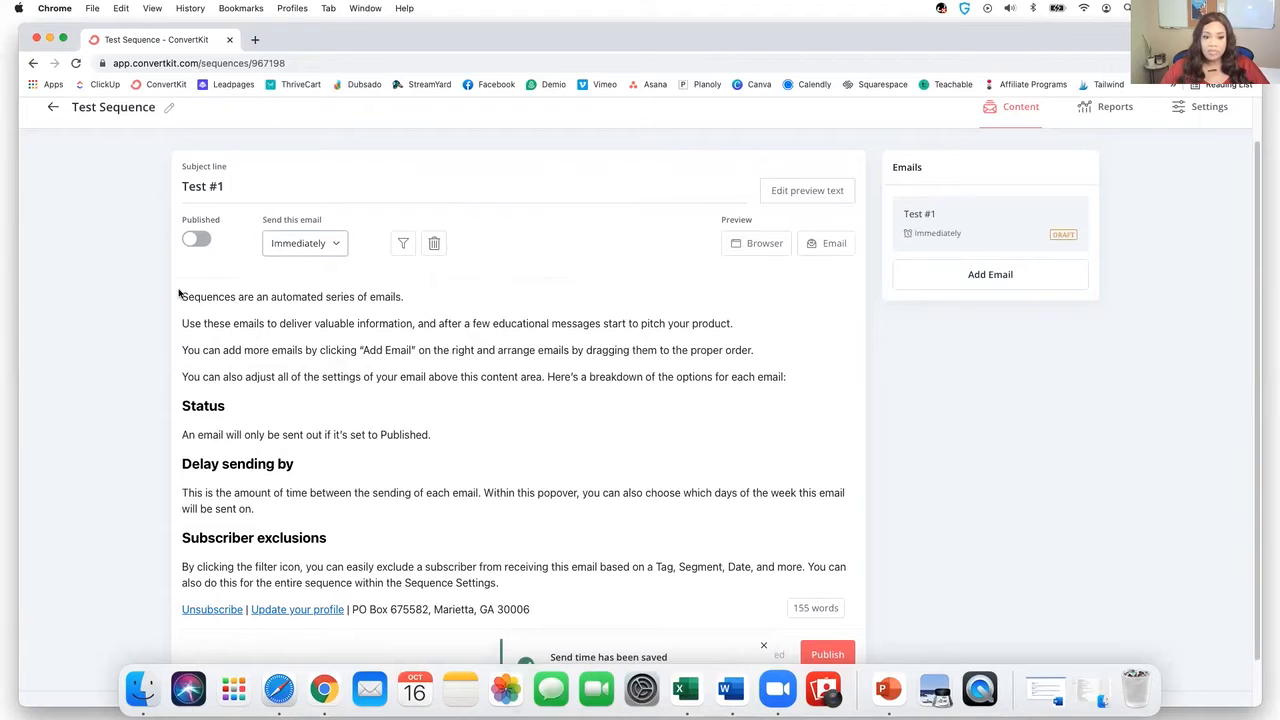
- Publish the Test #1 email and add a second email to the sequence
left_click_drag(184, 297, 500, 494)
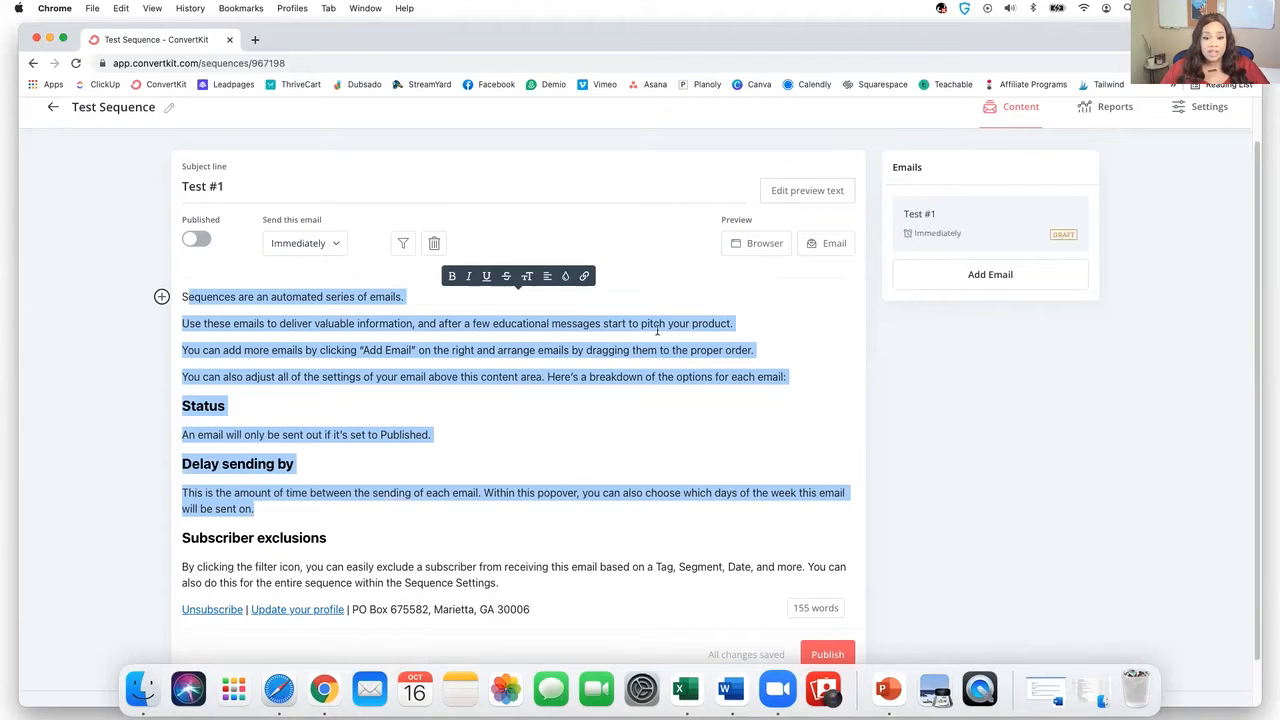
scroll(660, 325, "down", 1)
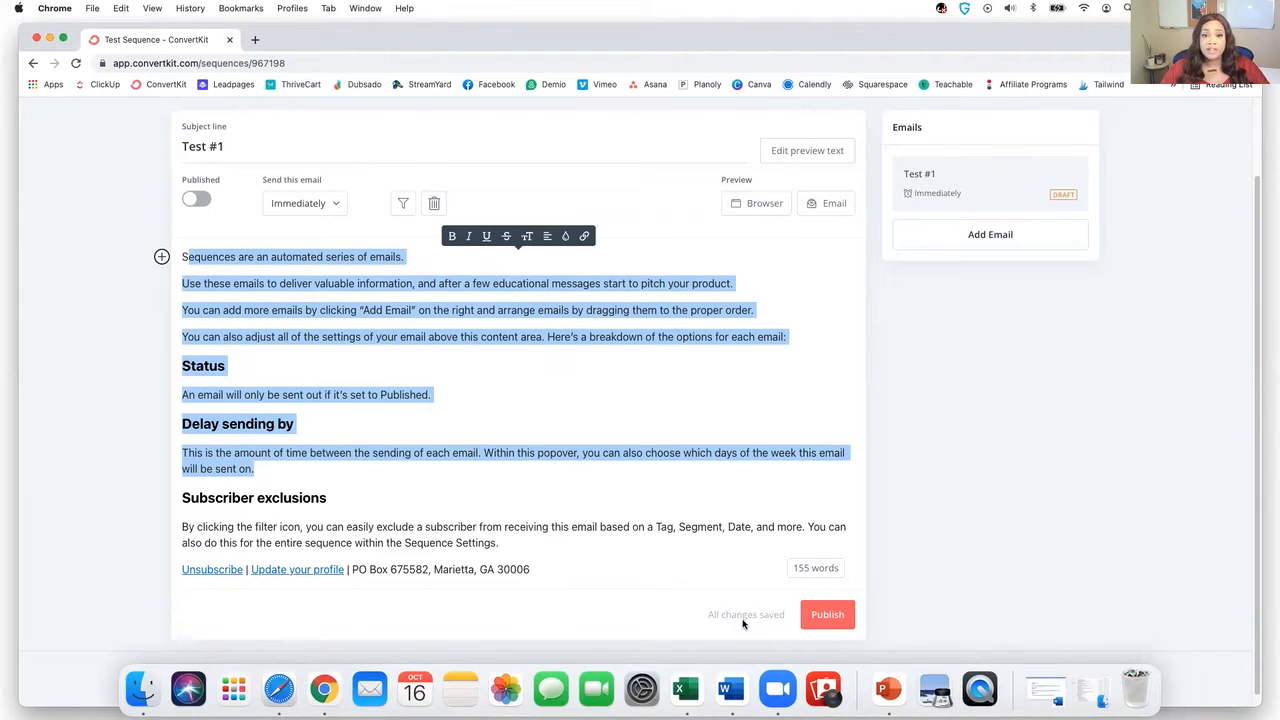
left_click(815, 619)
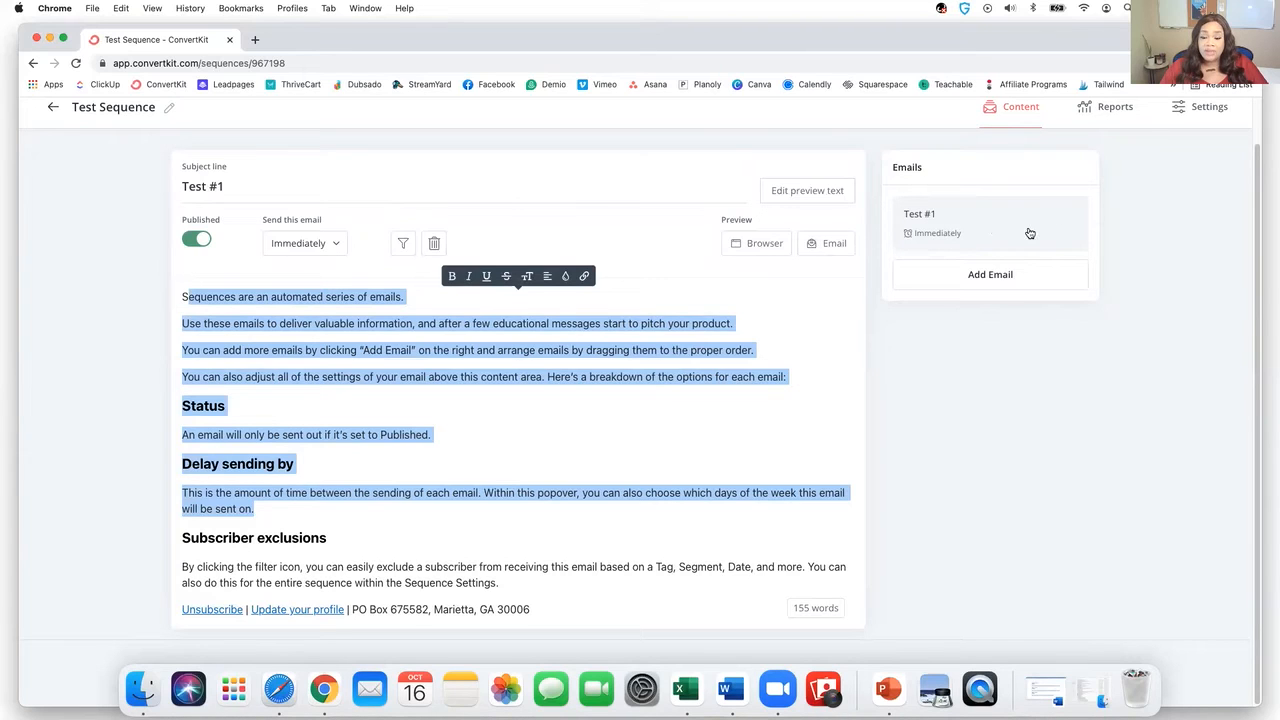
left_click(990, 276)
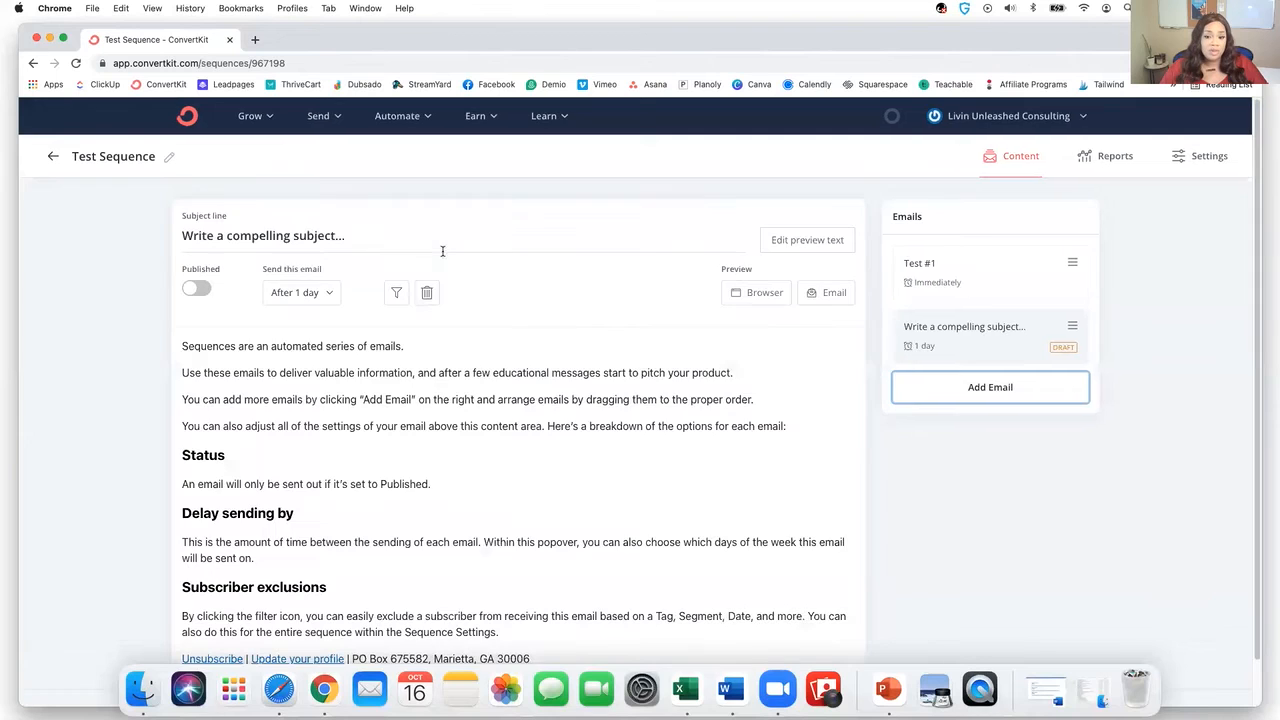
- Title the second email 'Test #2', keep its 1-day delay, publish it, and add a third email
triple_click(362, 240)
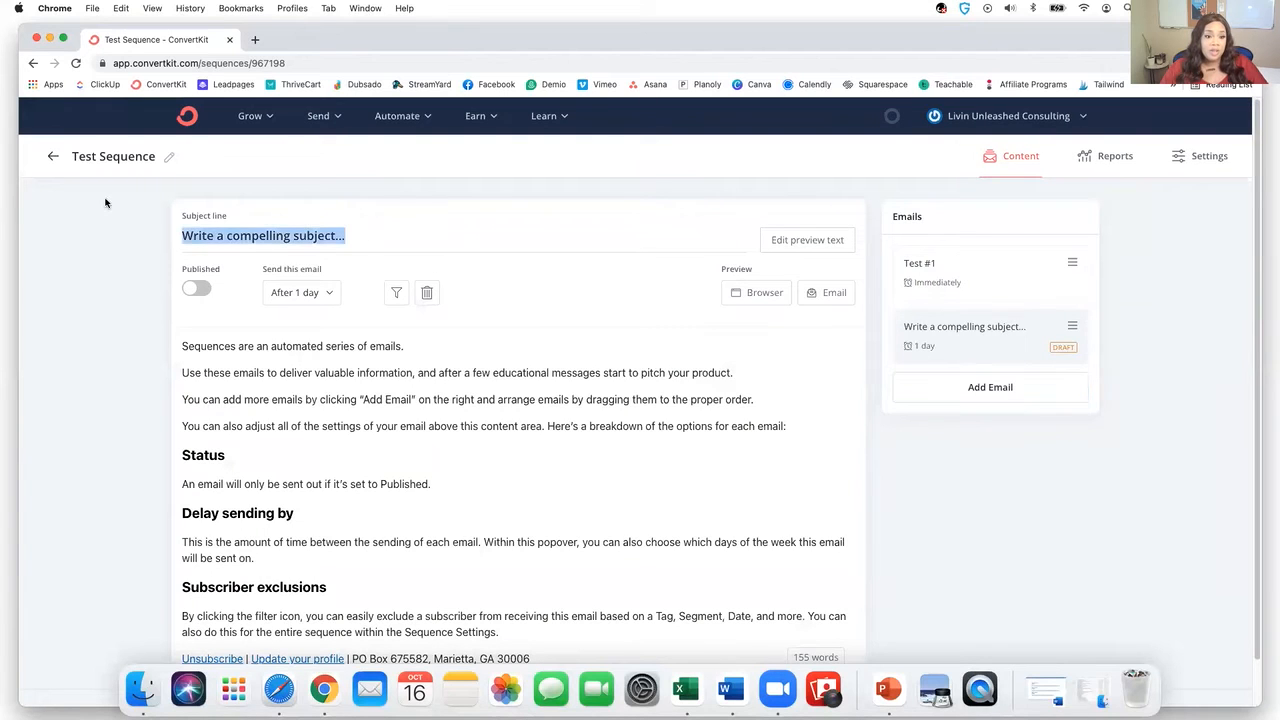
type("Test #2")
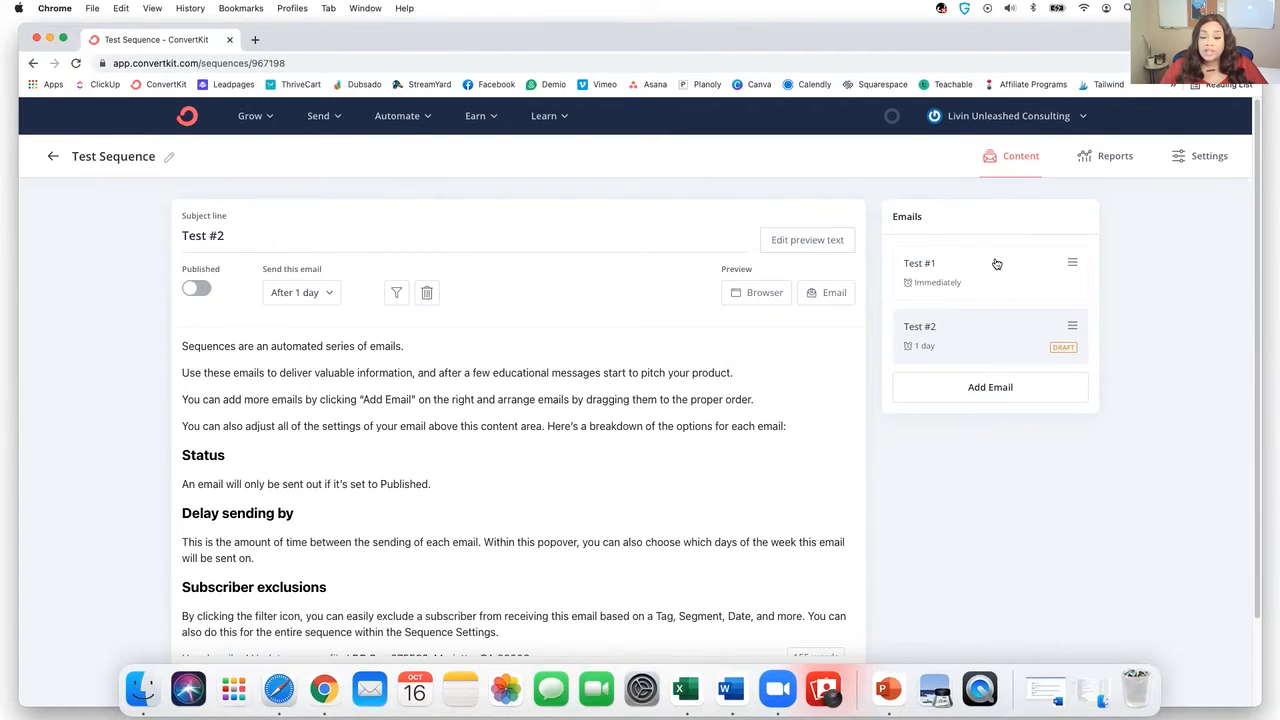
left_click(328, 296)
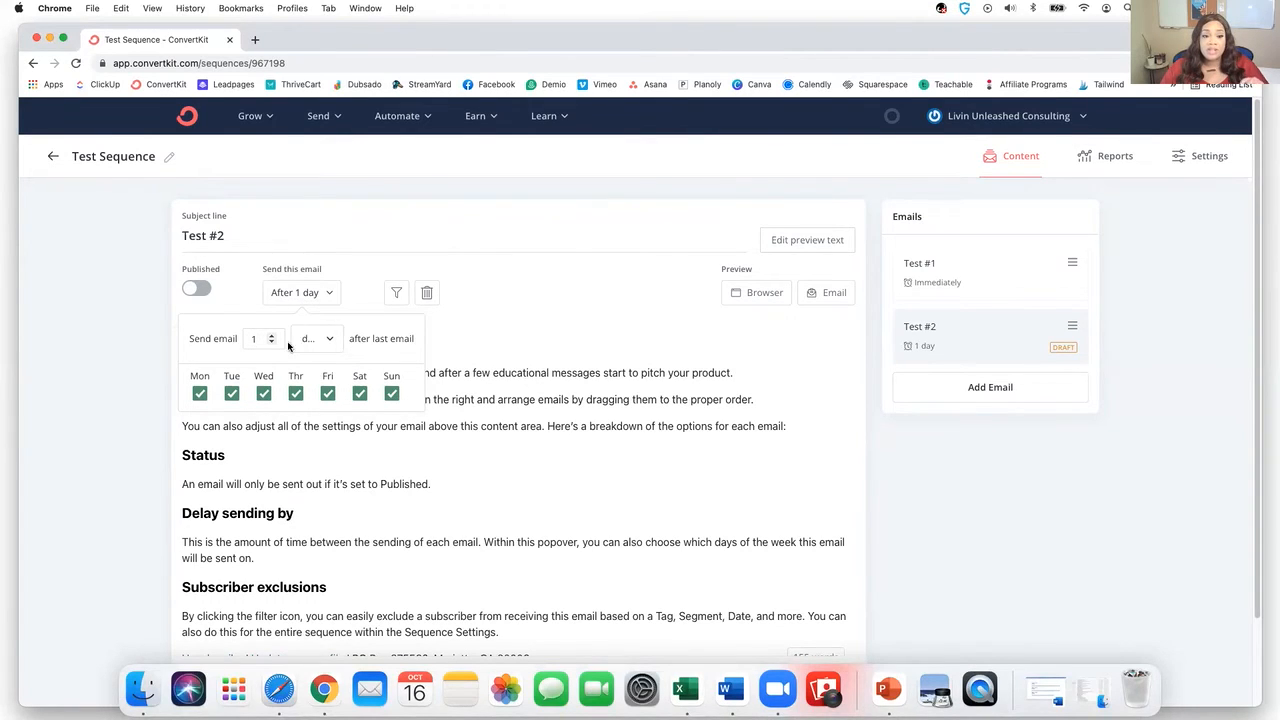
left_click(503, 350)
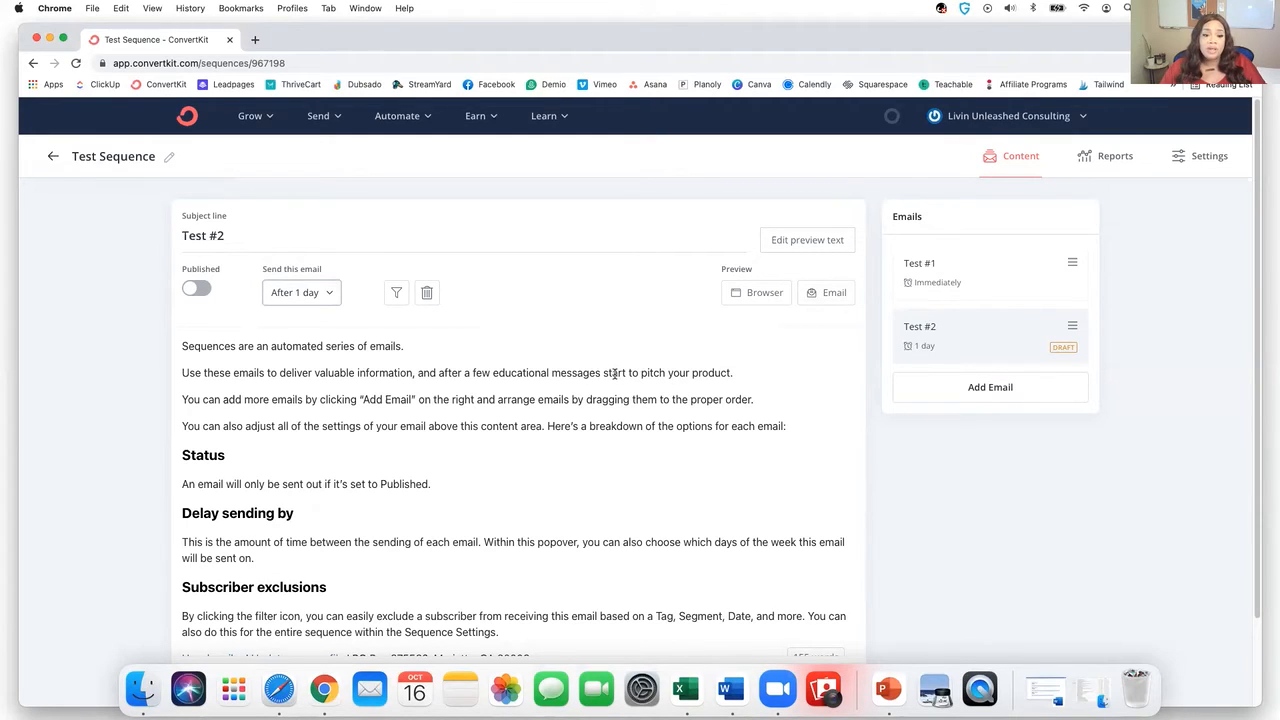
scroll(608, 372, "down", 1)
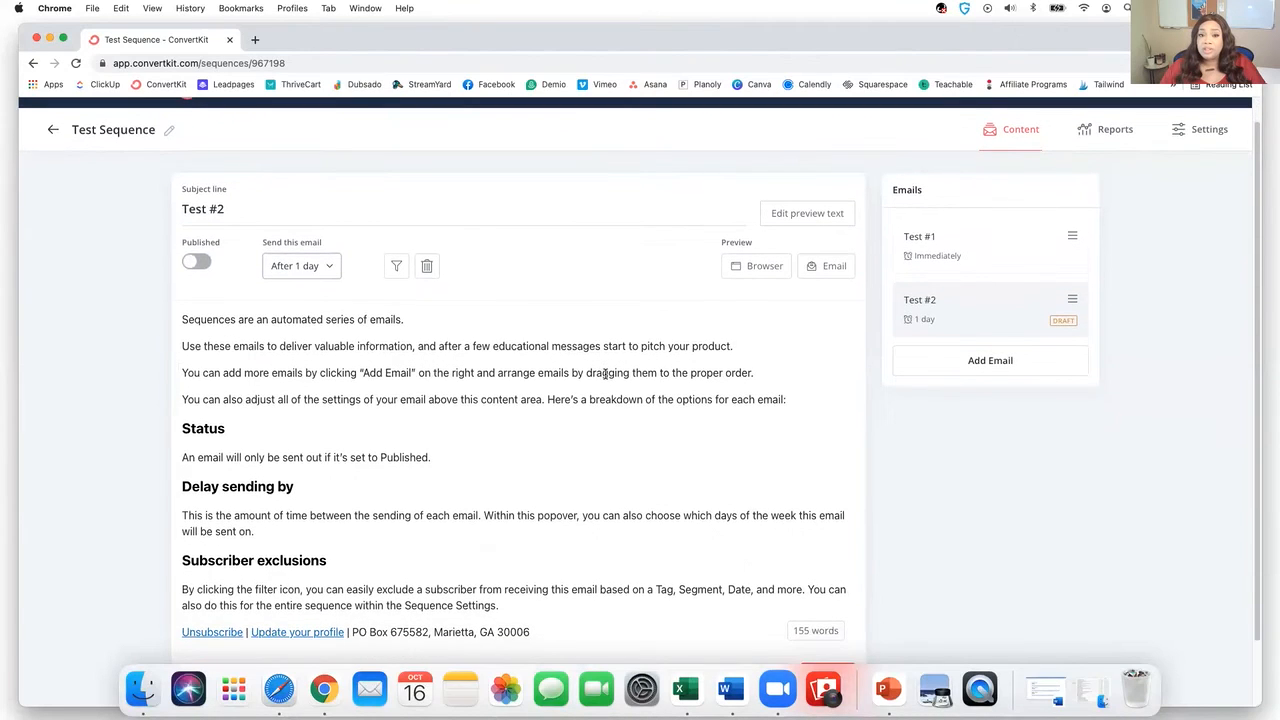
scroll(605, 373, "down", 2)
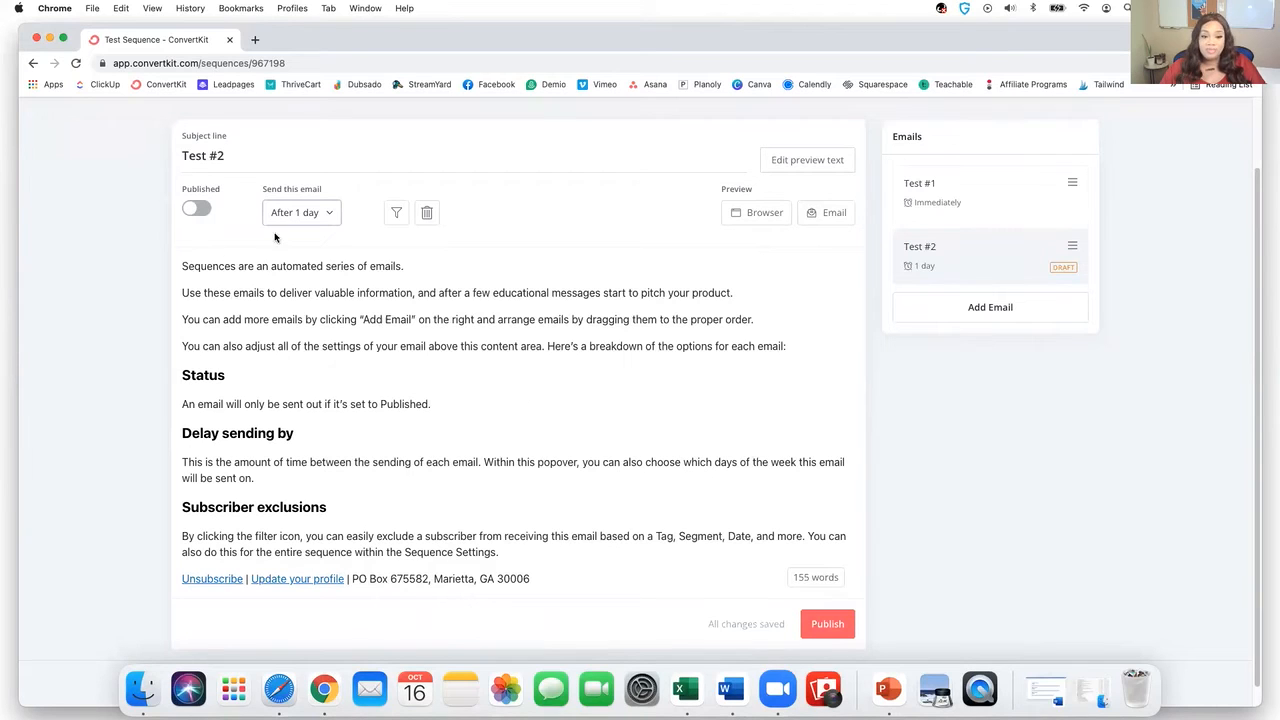
left_click(828, 624)
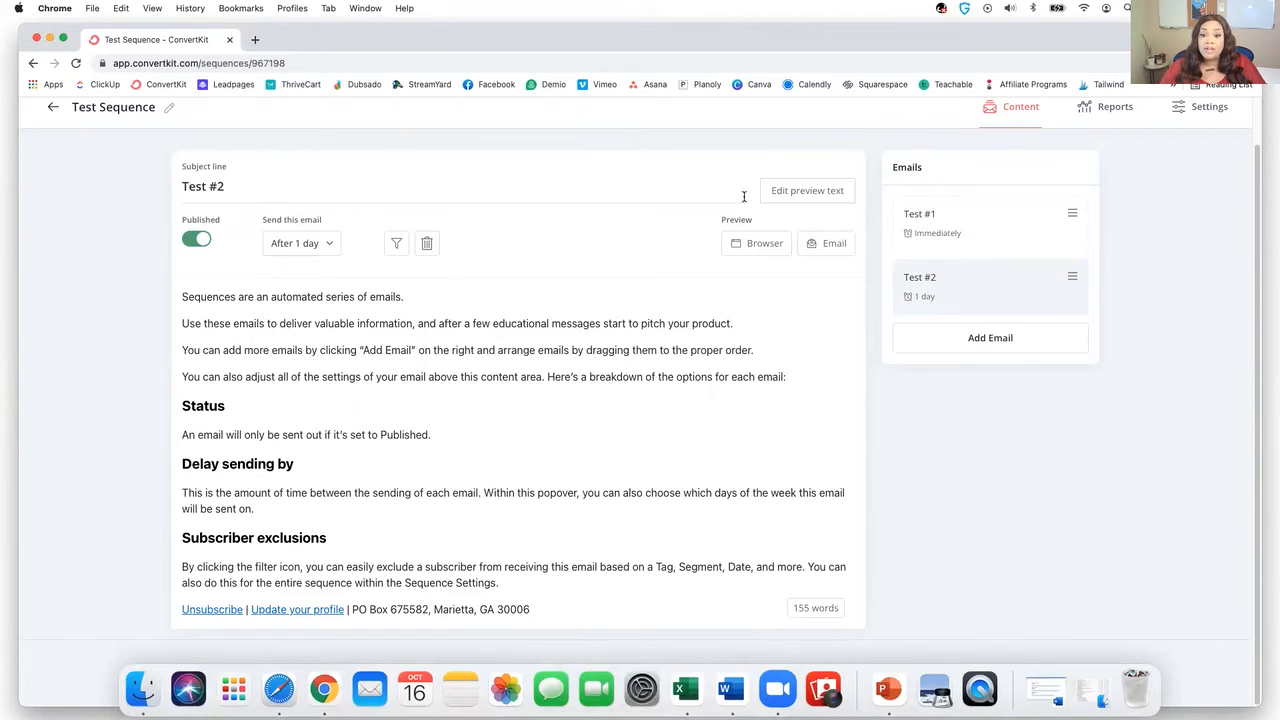
left_click(990, 345)
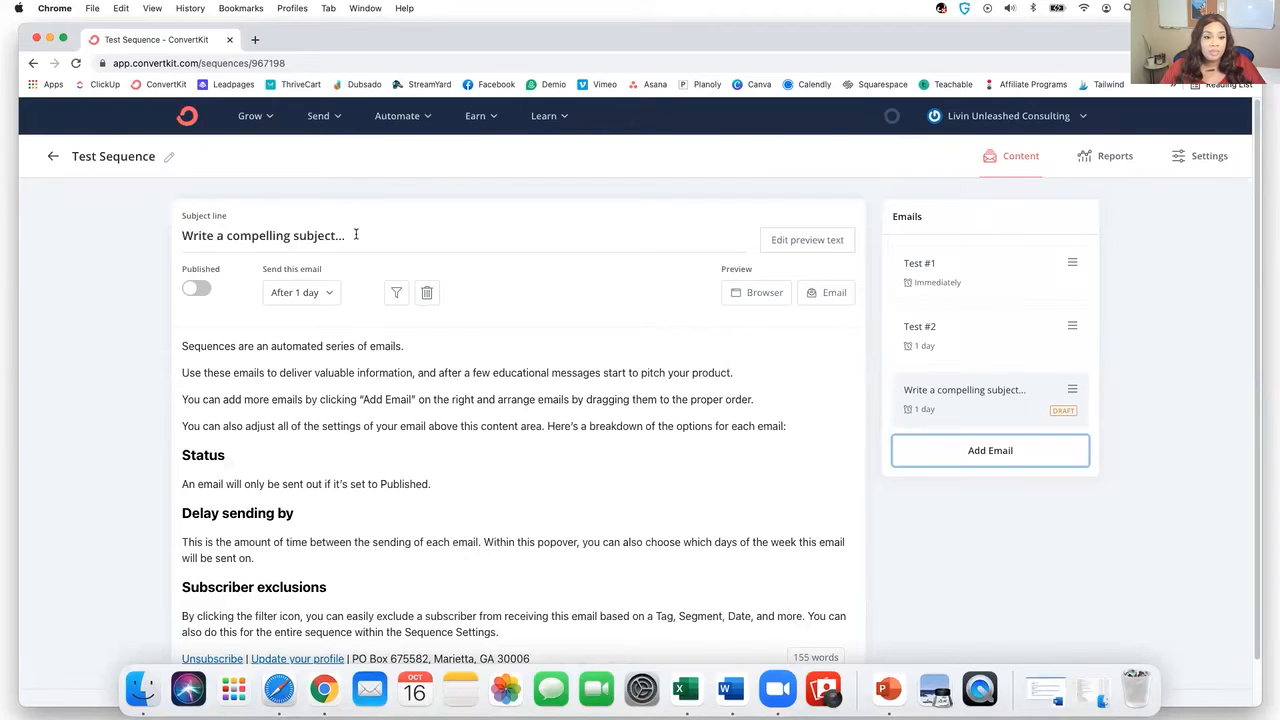
- Title the third email 'Test #3', set its send delay to 2 days, and publish it
left_click_drag(358, 236, 154, 218)
type("Test ")
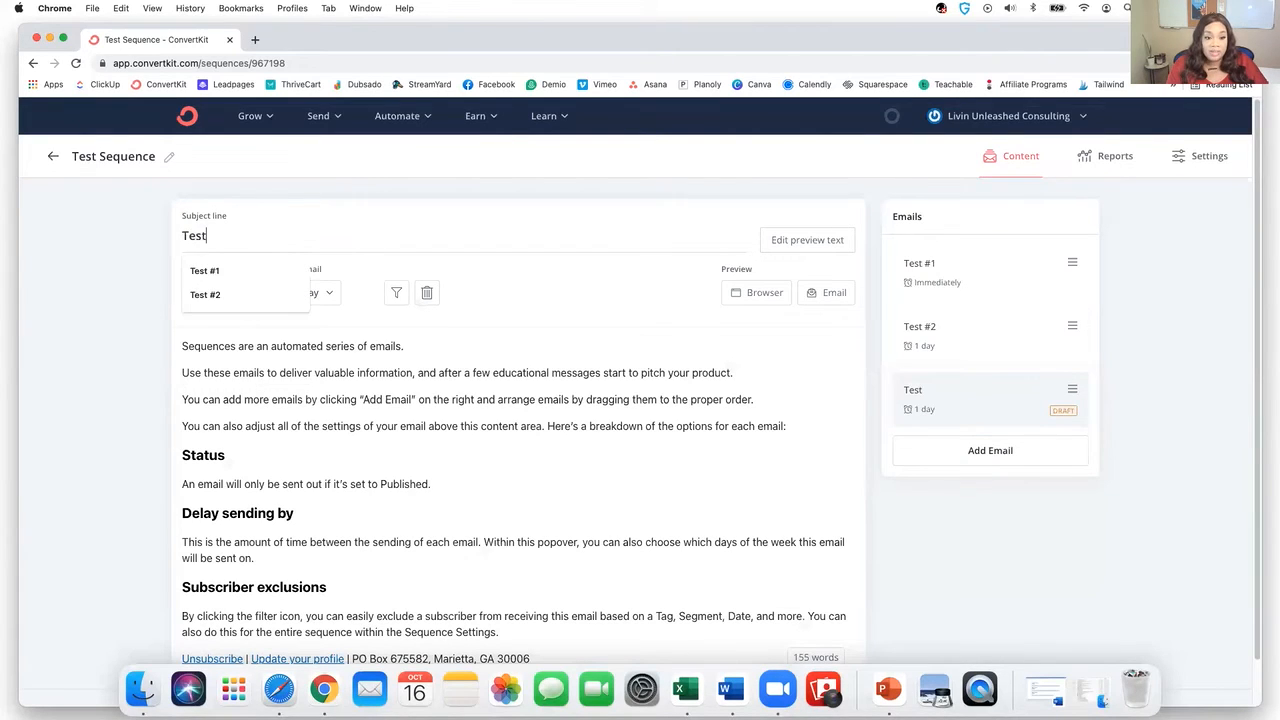
type("#3")
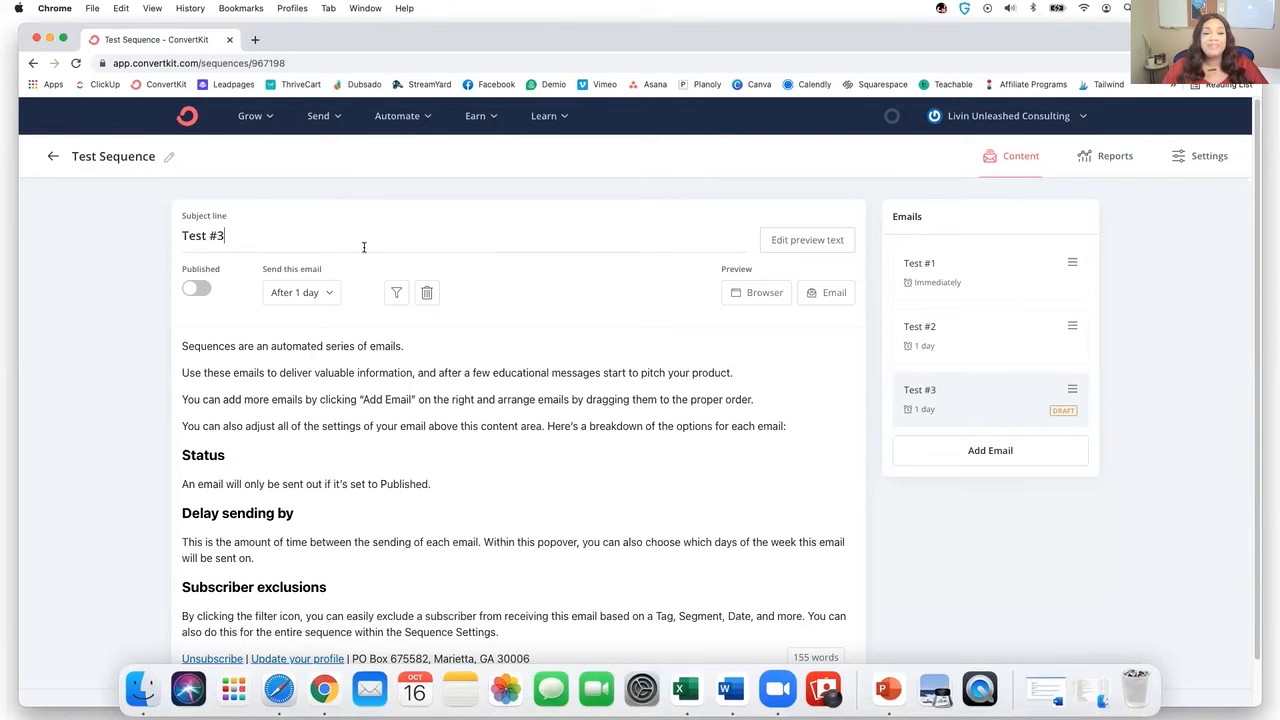
left_click(321, 292)
left_click(271, 335)
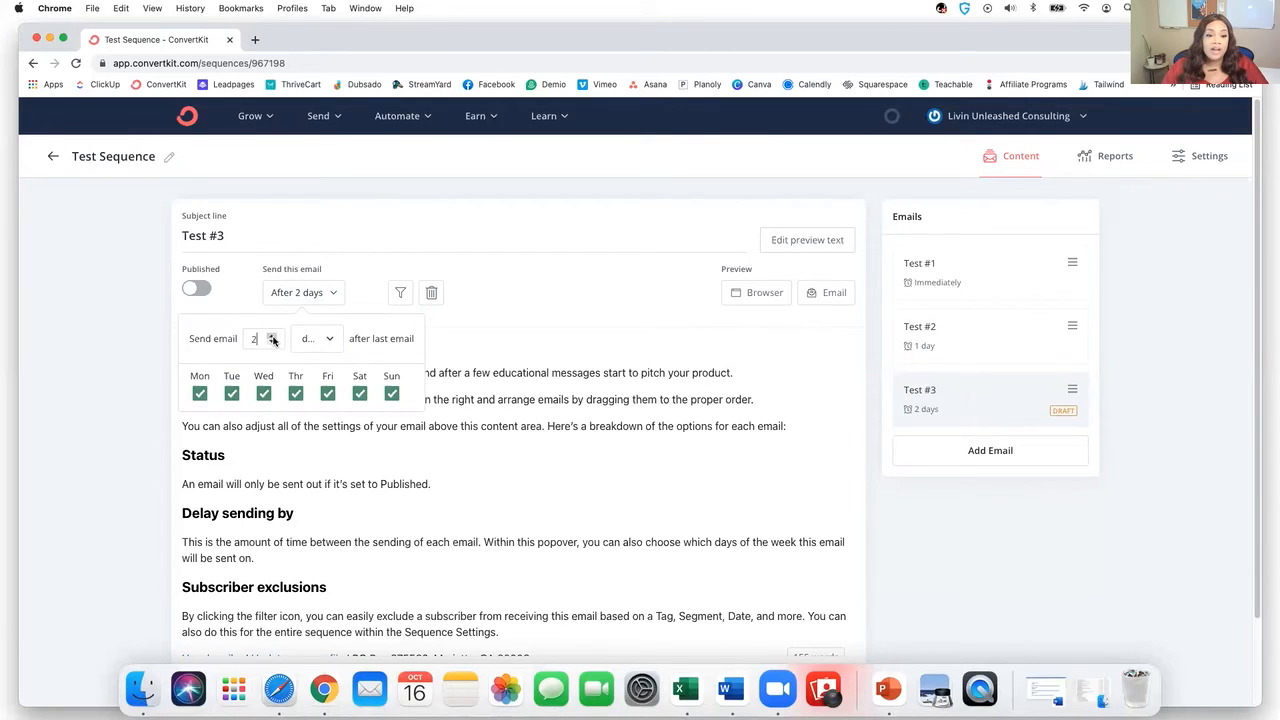
left_click(560, 331)
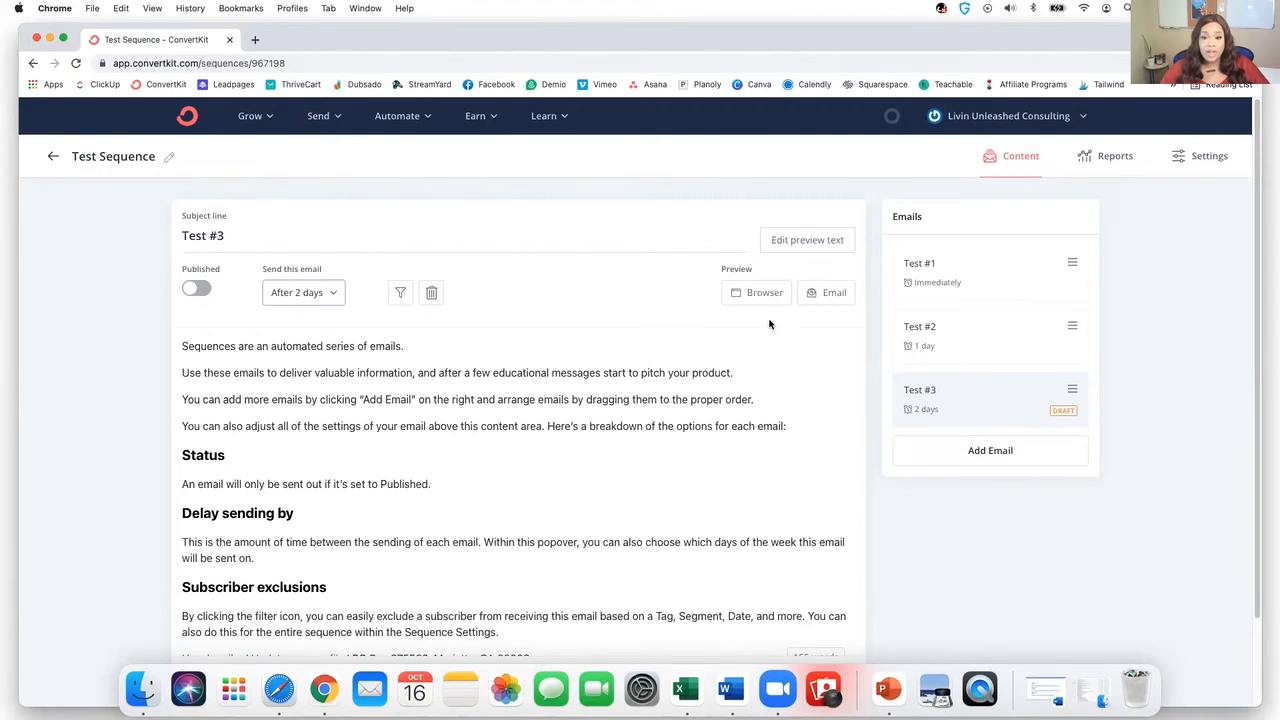
scroll(768, 332, "down", 2)
left_click(822, 604)
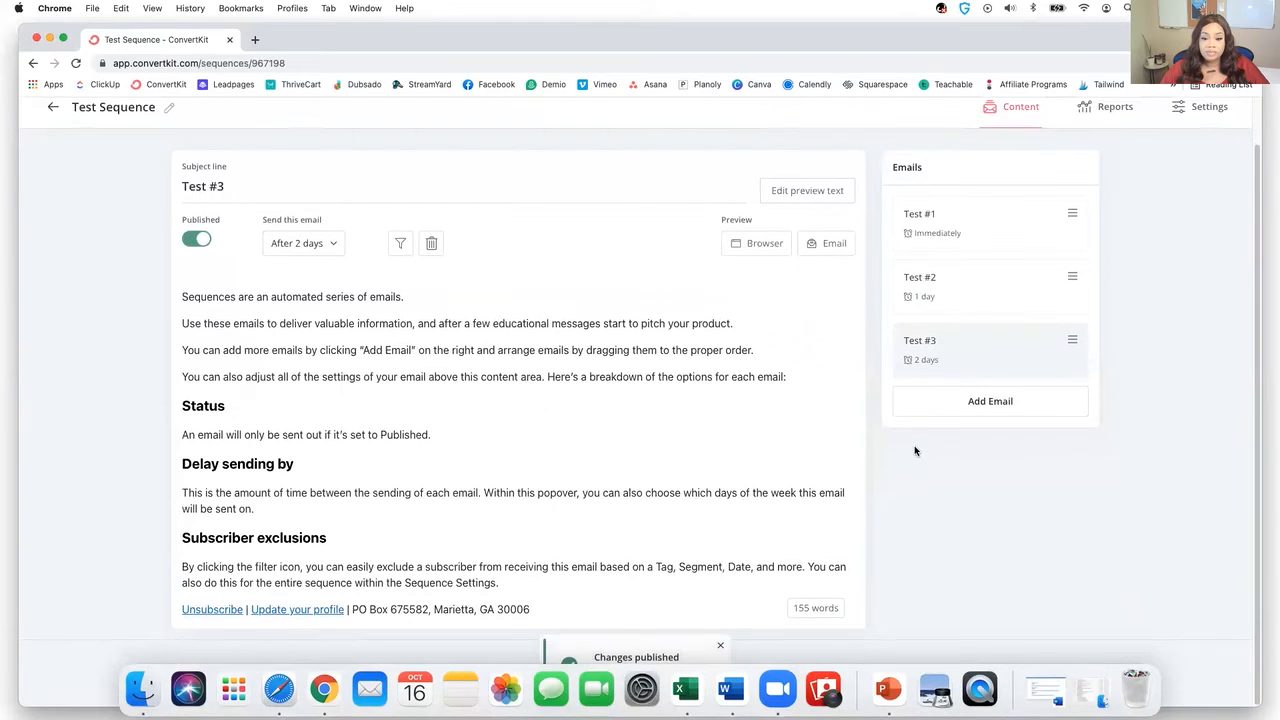
scroll(831, 374, "up", 1)
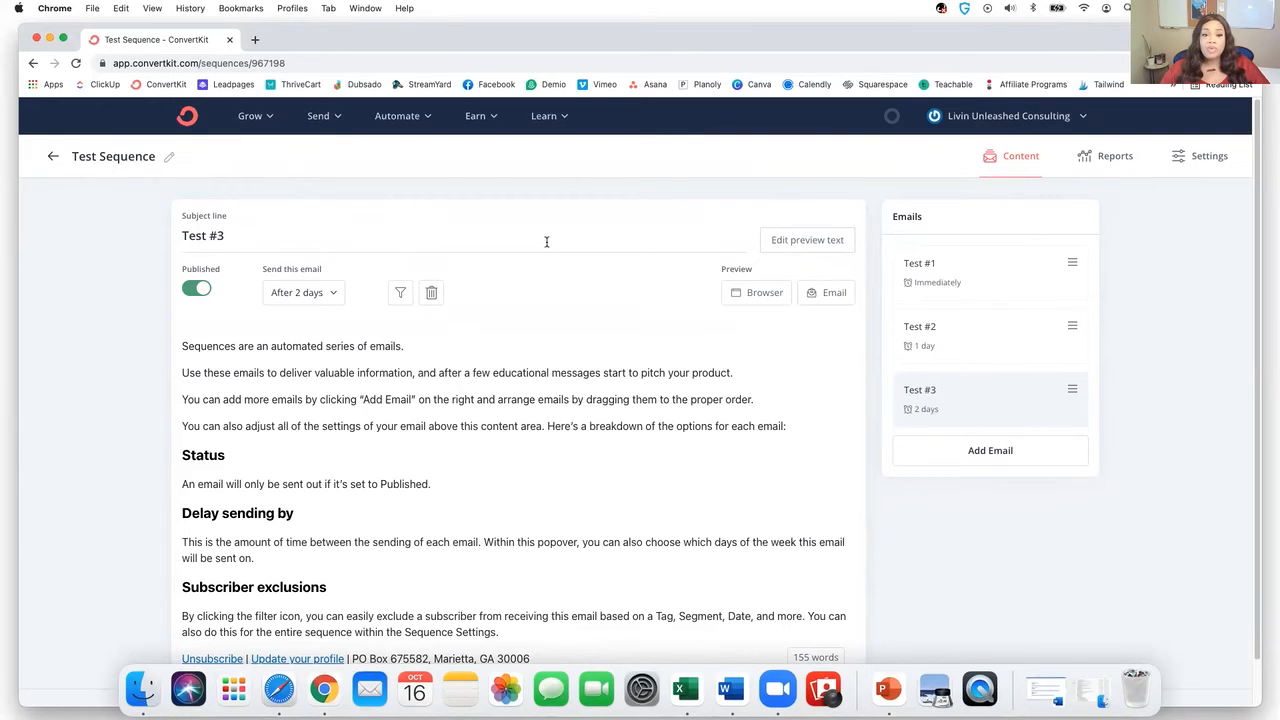
- Go to Automate > Visual Automations and start a new automation from scratch
left_click(414, 125)
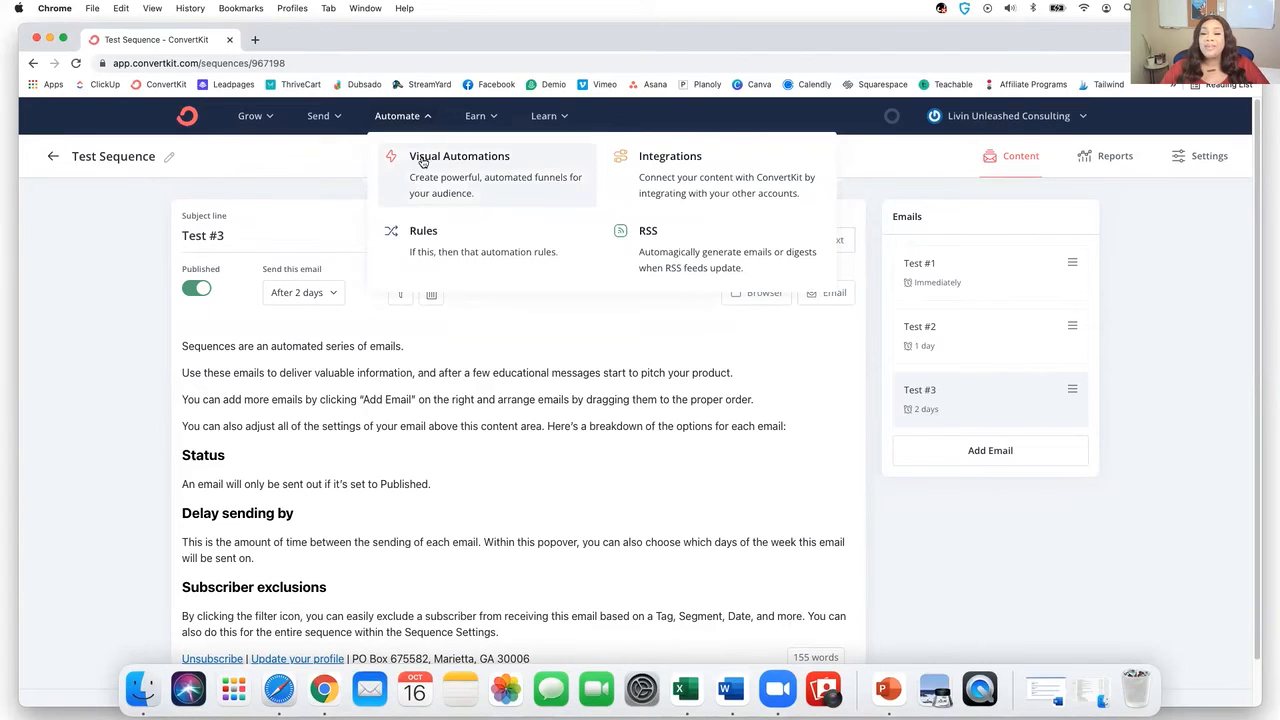
left_click(466, 182)
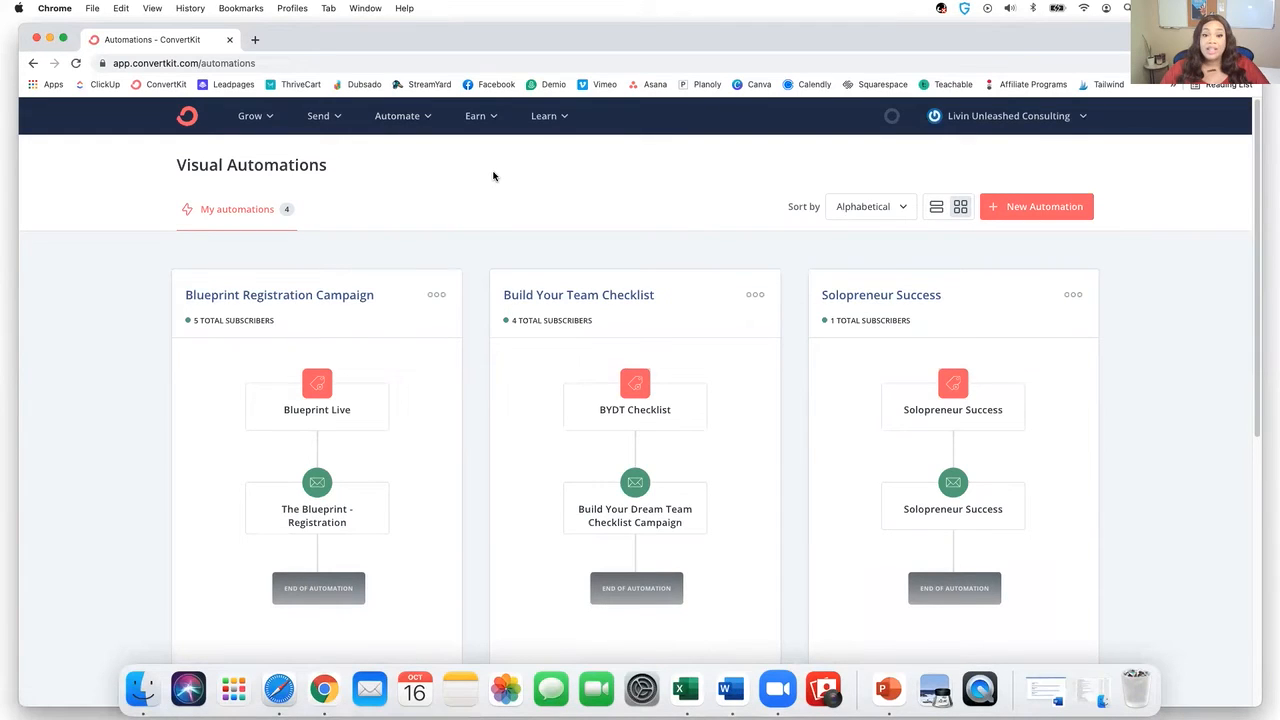
scroll(493, 176, "down", 4)
scroll(491, 177, "up", 2)
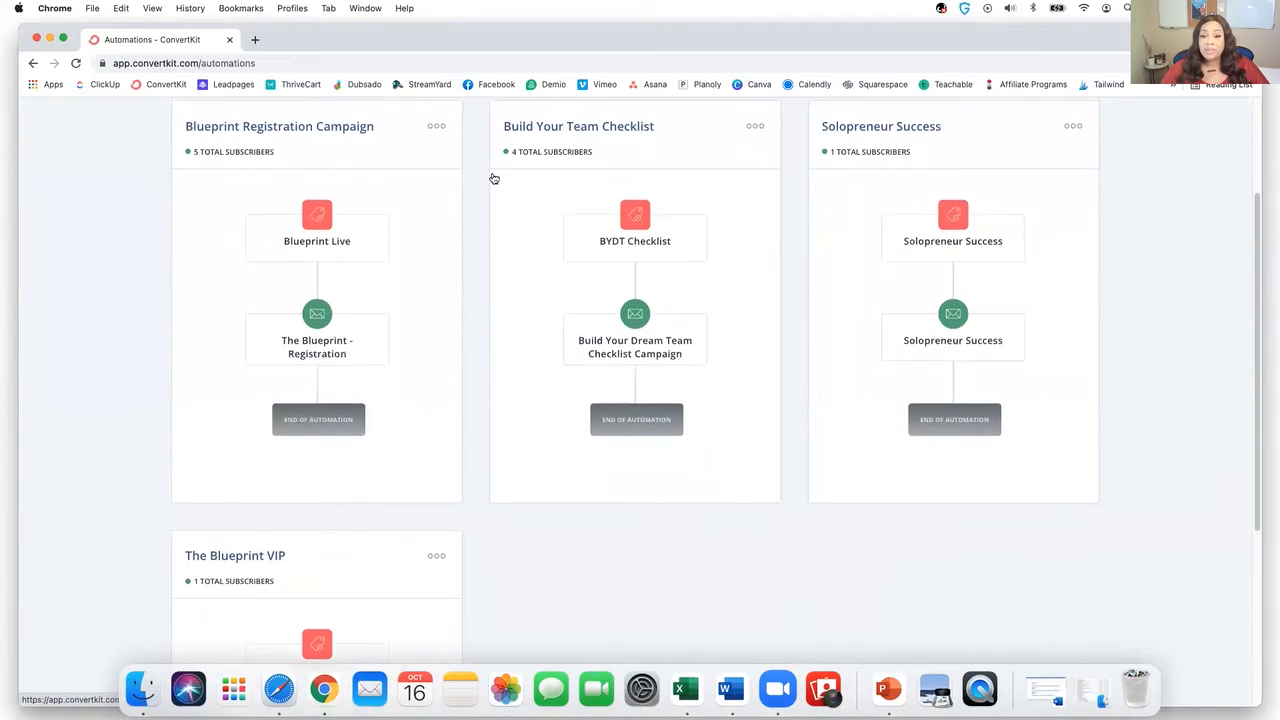
scroll(748, 202, "up", 2)
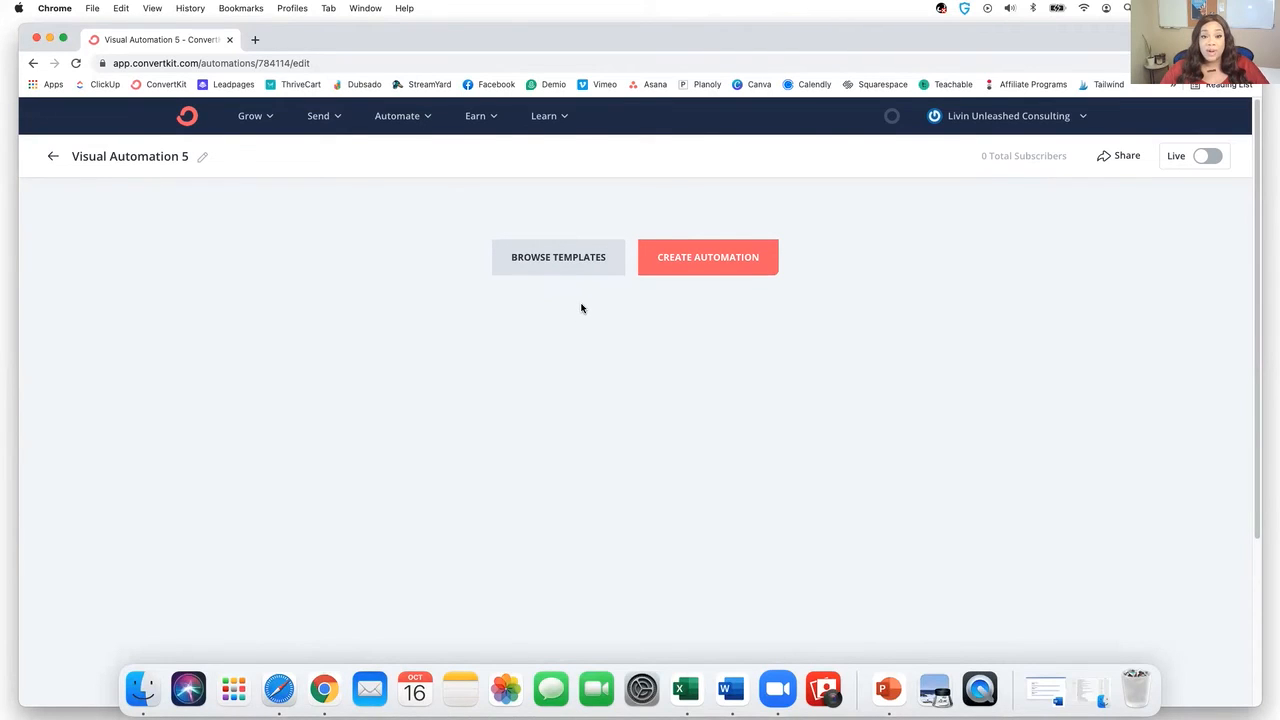
left_click(734, 267)
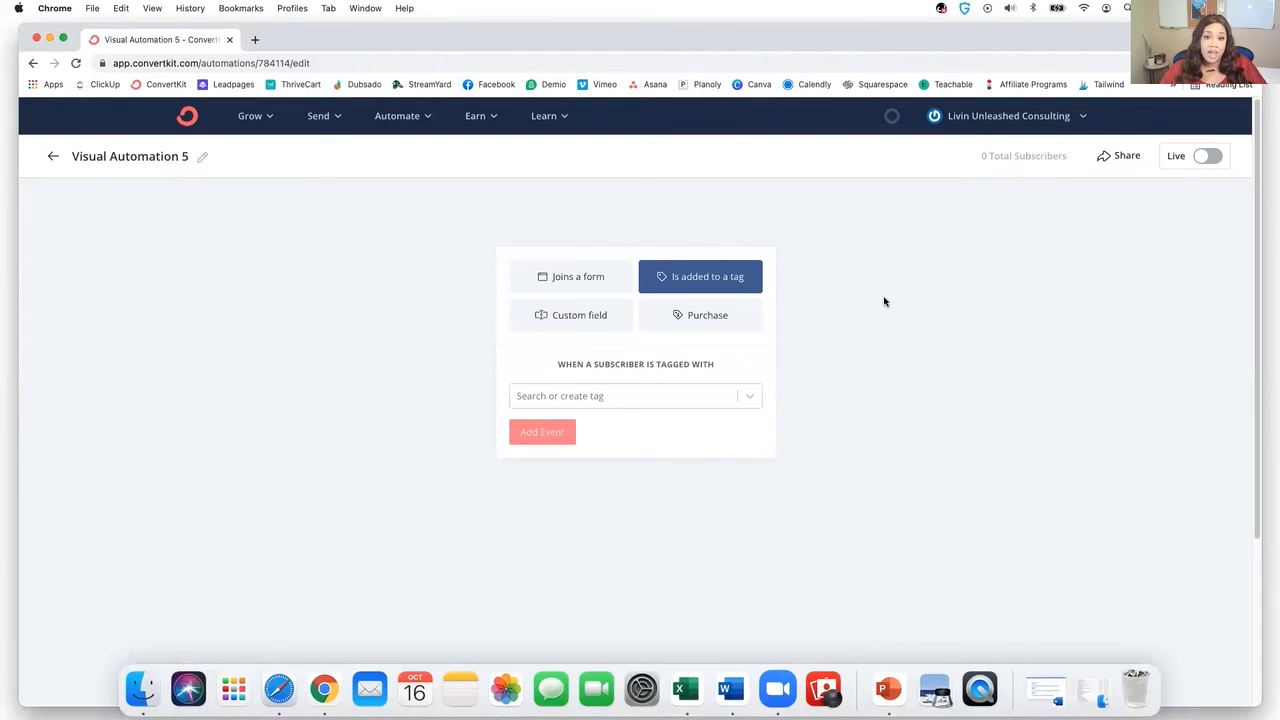
- Set the automation trigger to a subscriber being added to the Test tag
left_click(687, 395)
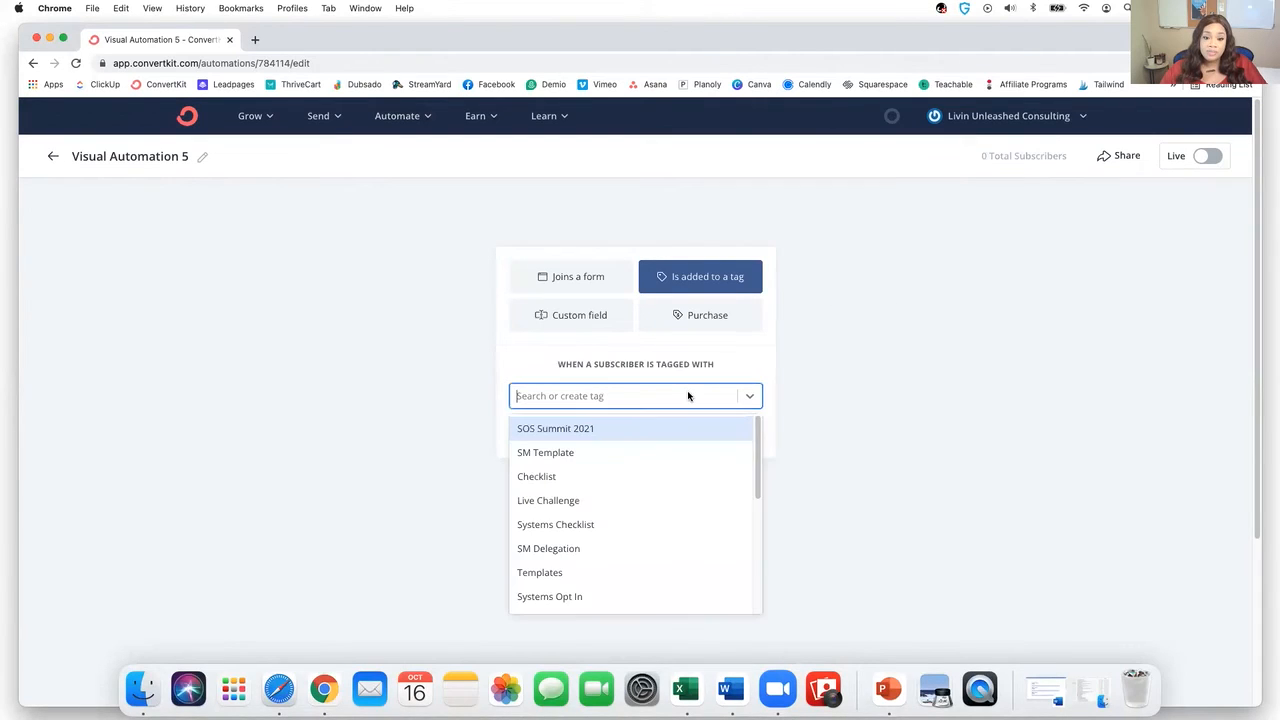
scroll(649, 486, "down", 10)
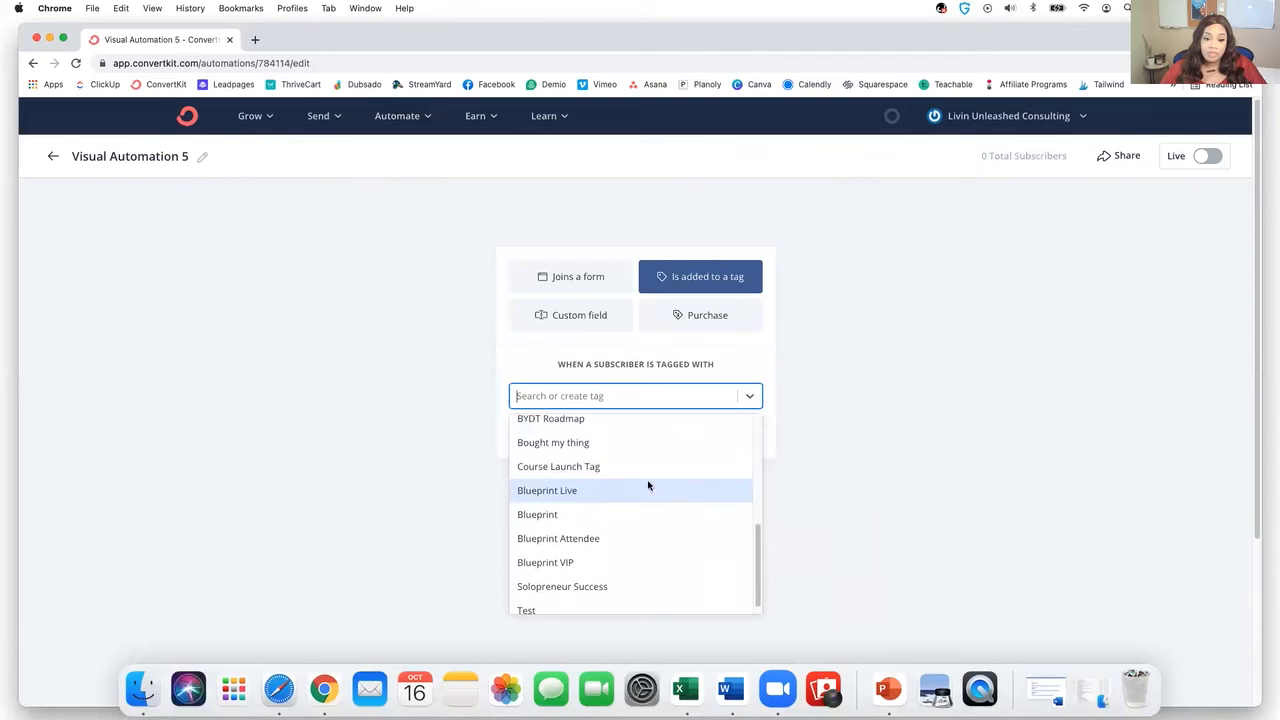
left_click(566, 600)
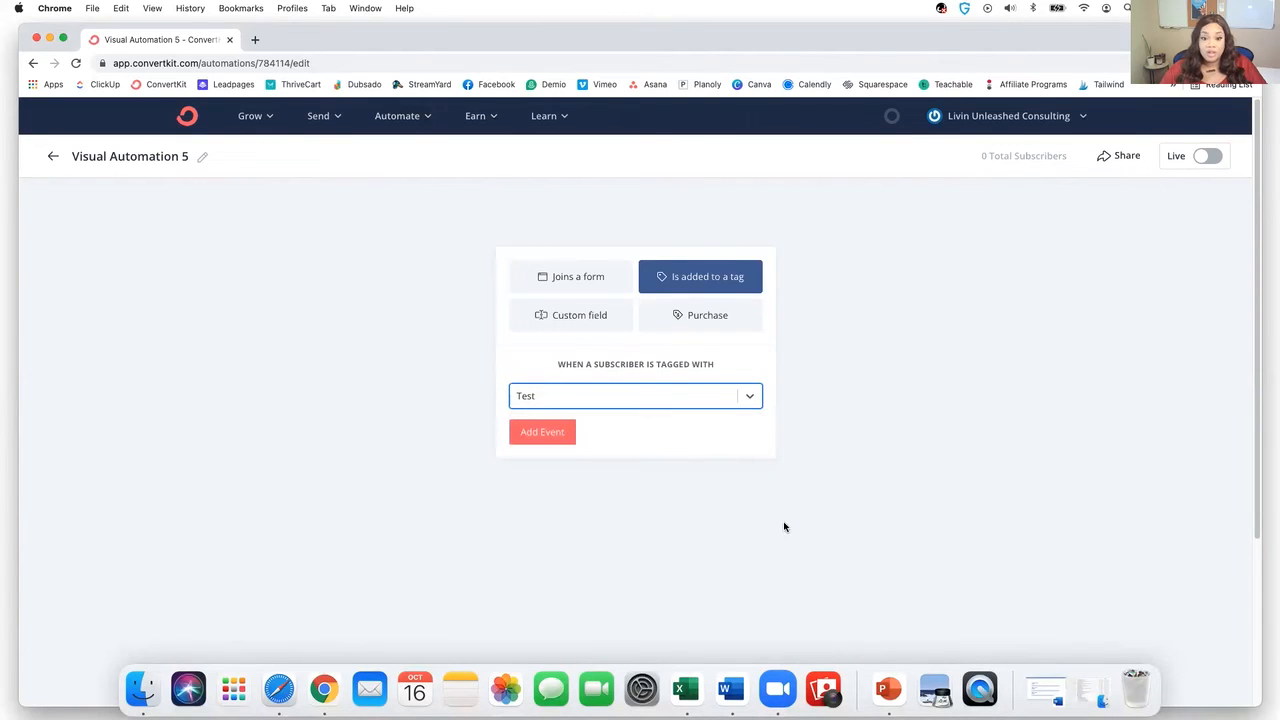
left_click(541, 437)
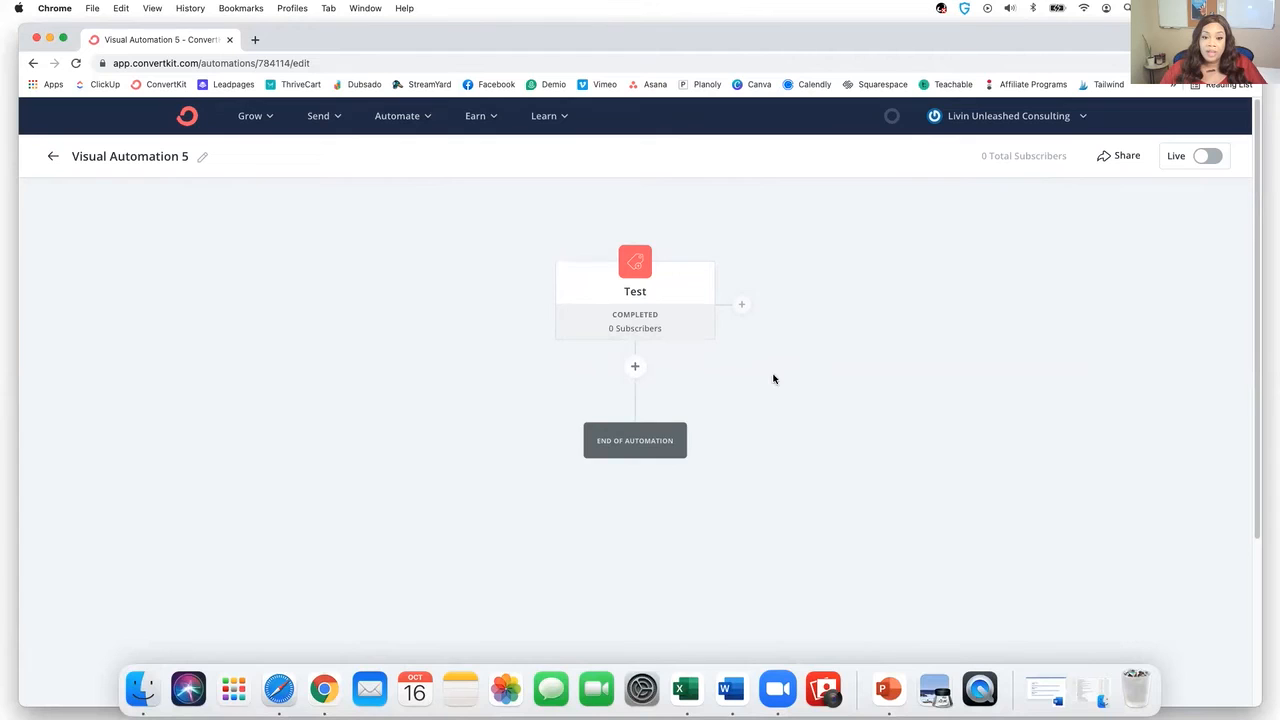
- Add an email sequence action subscribing people to Test Sequence after the Test trigger
scroll(872, 391, "down", 3)
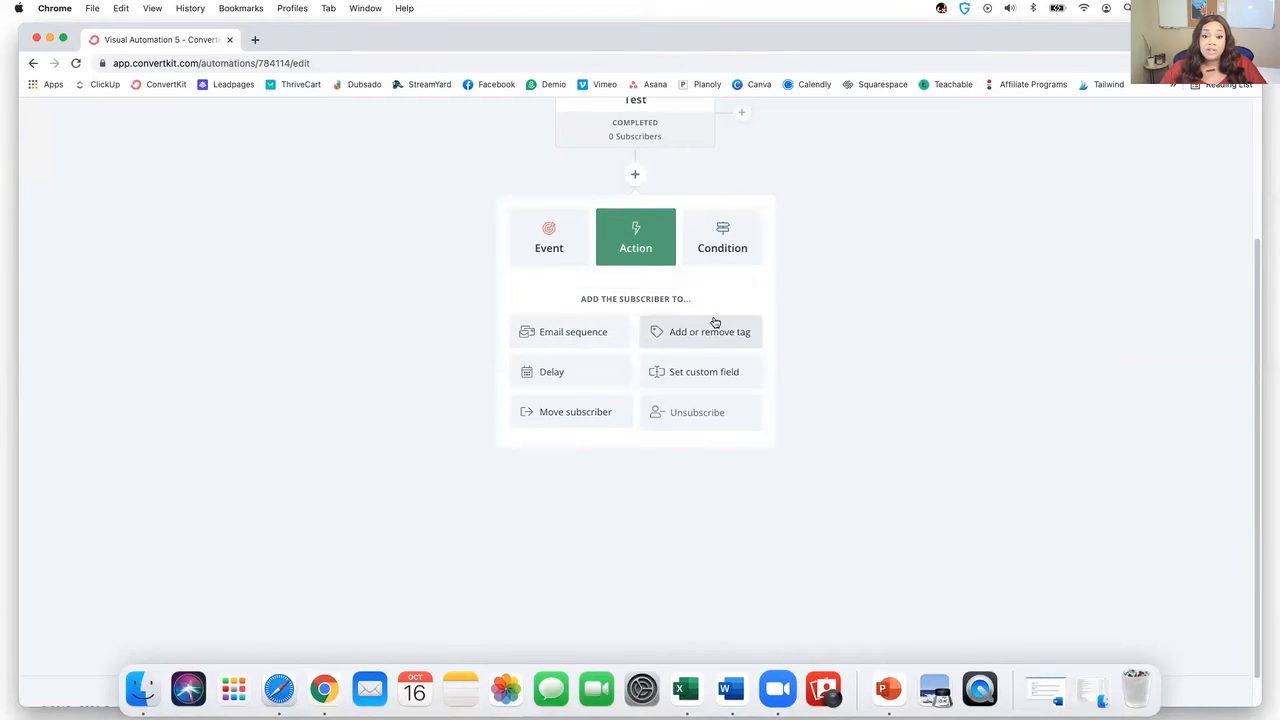
left_click(573, 334)
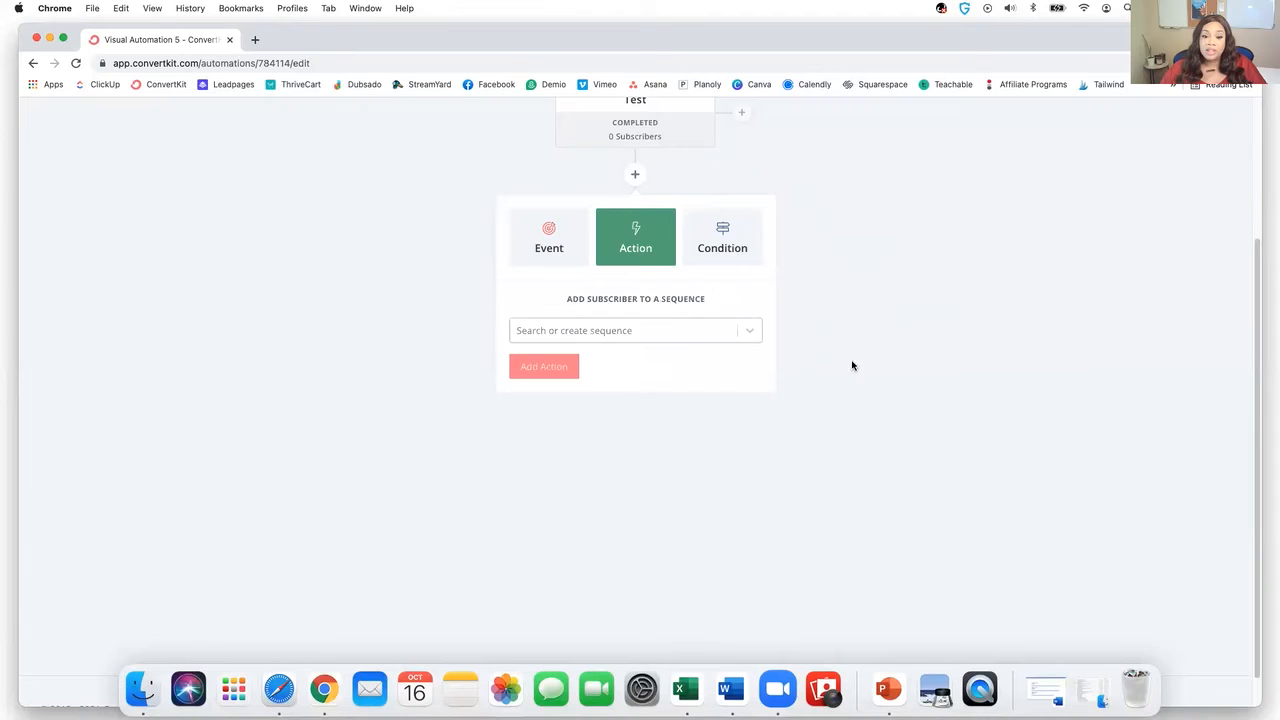
left_click(749, 337)
scroll(692, 469, "down", 4)
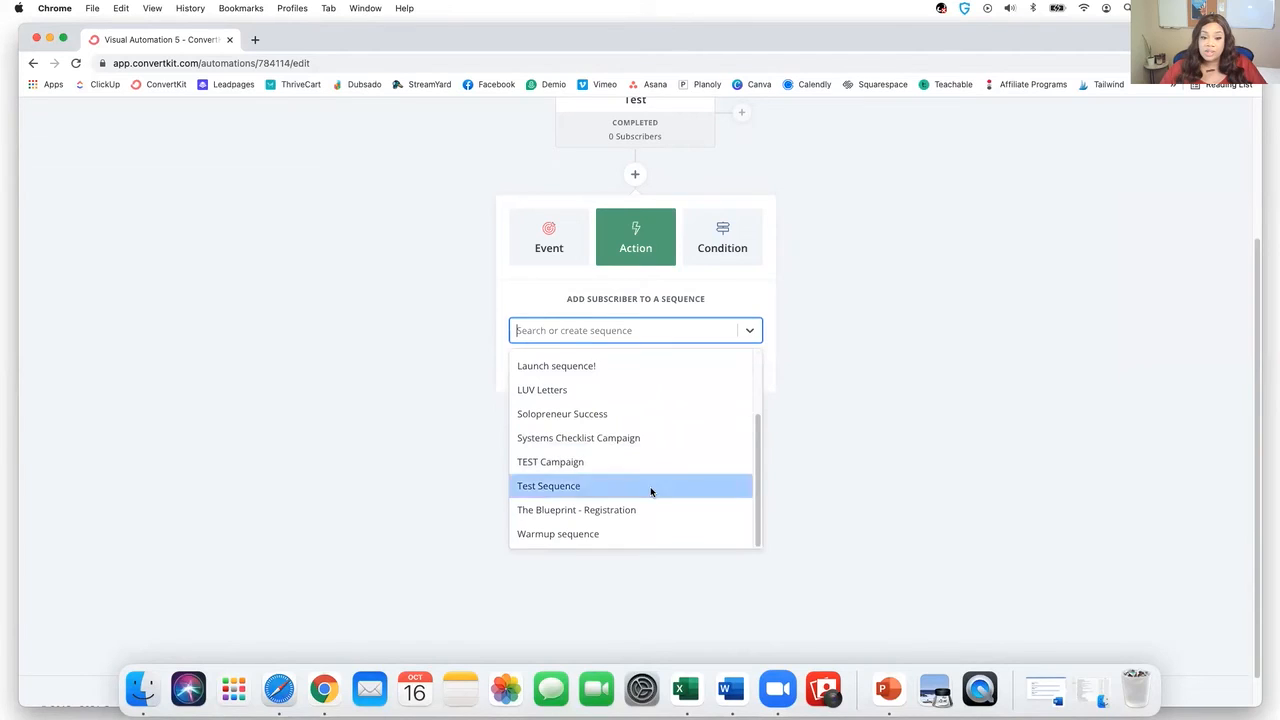
left_click(650, 488)
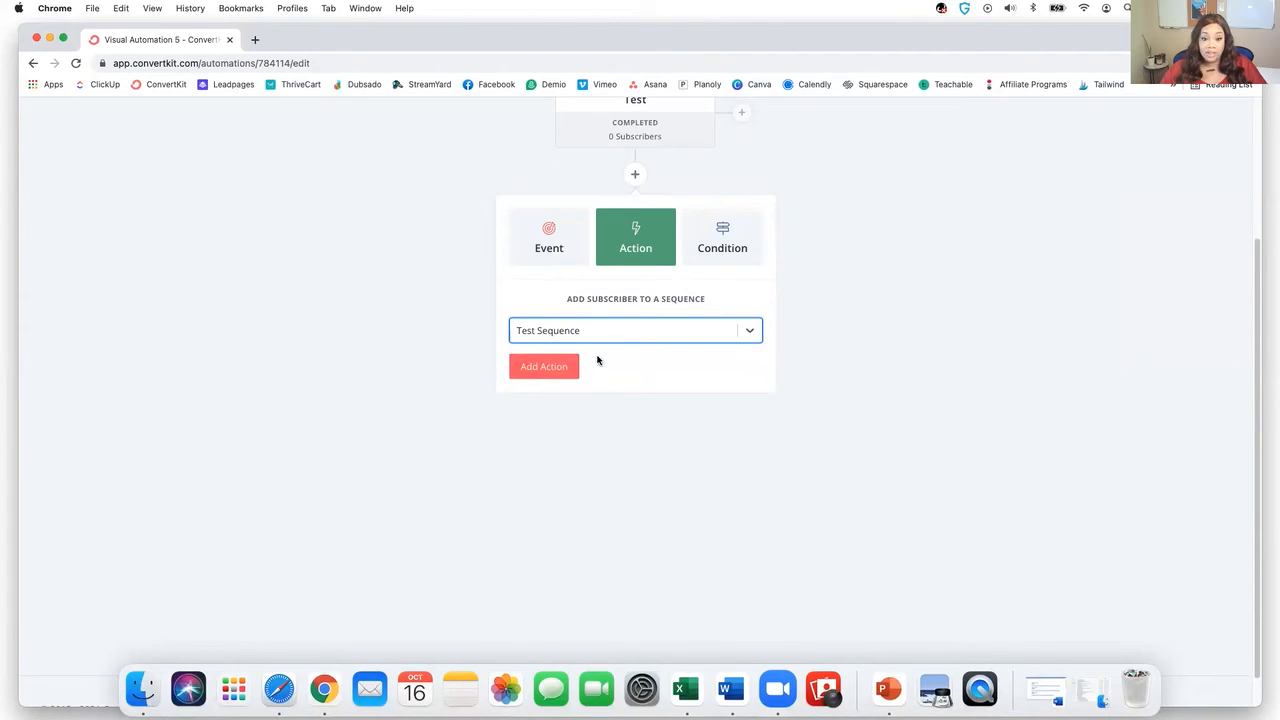
left_click(543, 367)
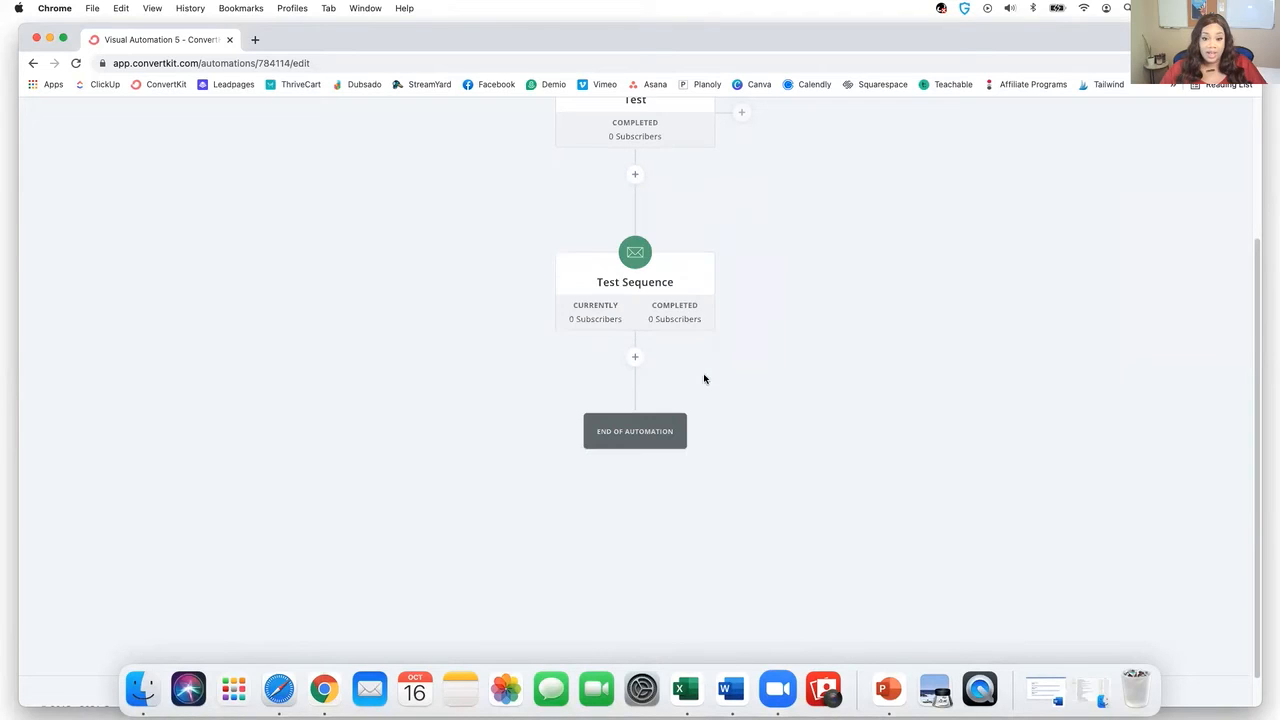
scroll(755, 354, "up", 1)
scroll(755, 361, "up", 1)
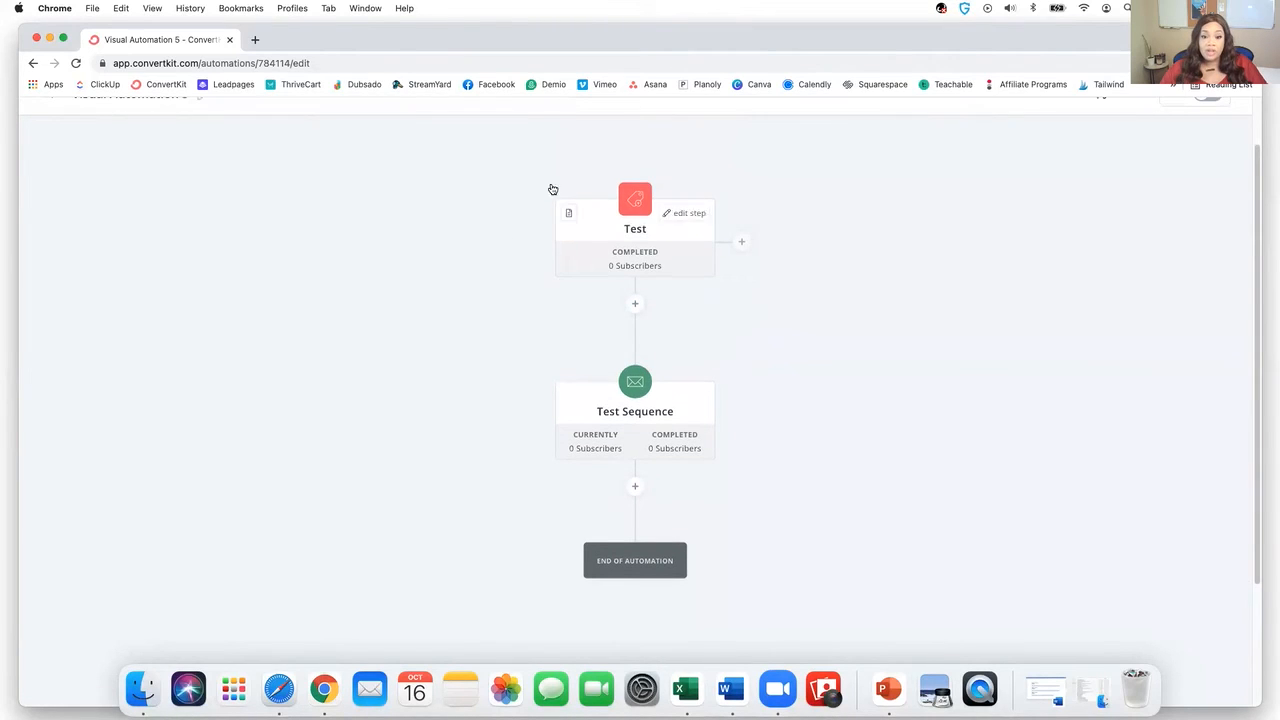
mouse_move(617, 251)
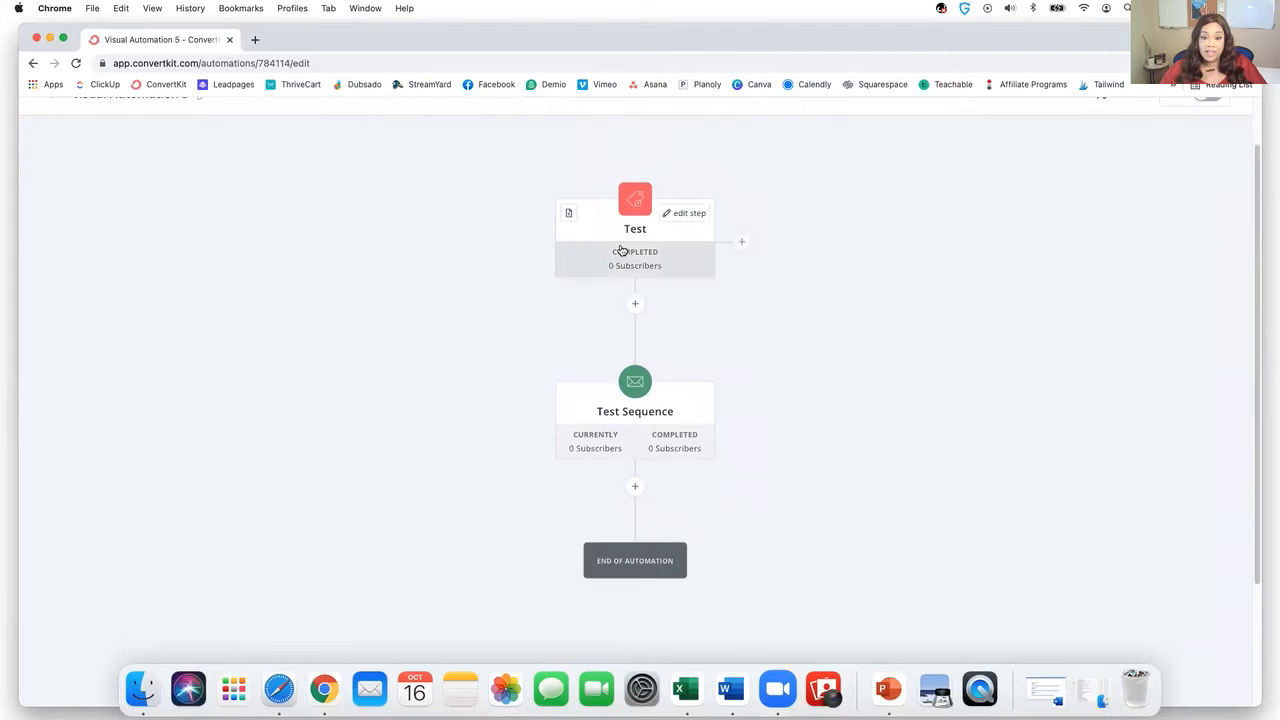
mouse_move(637, 212)
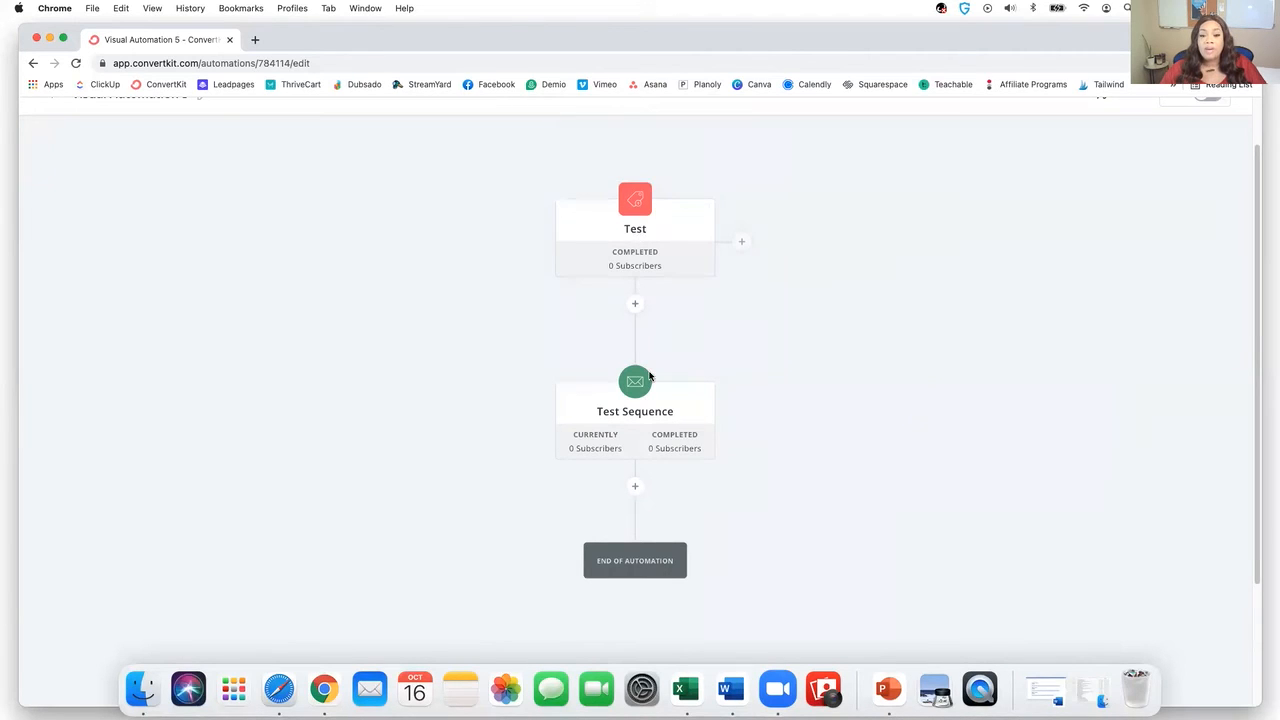
mouse_move(648, 391)
mouse_move(571, 262)
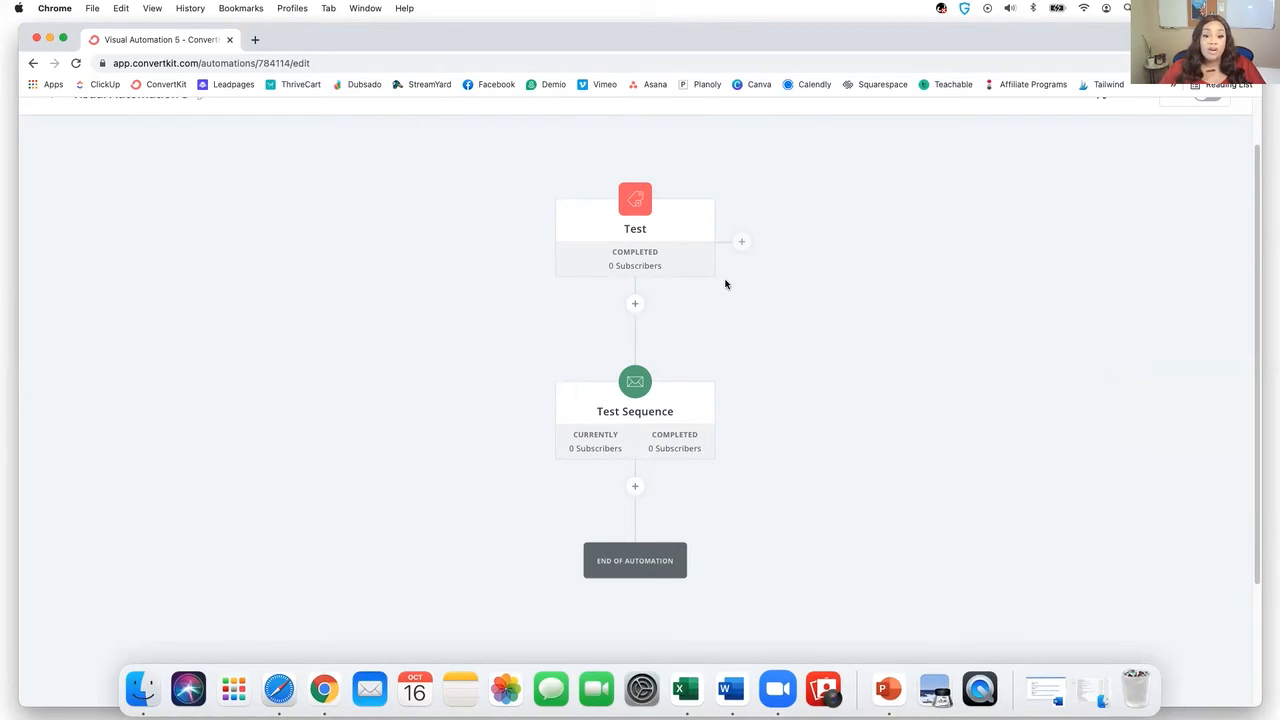
- Switch Visual Automation 5 to Live and confirm with 'Turn it on!'
scroll(783, 347, "up", 1)
scroll(783, 347, "up", 2)
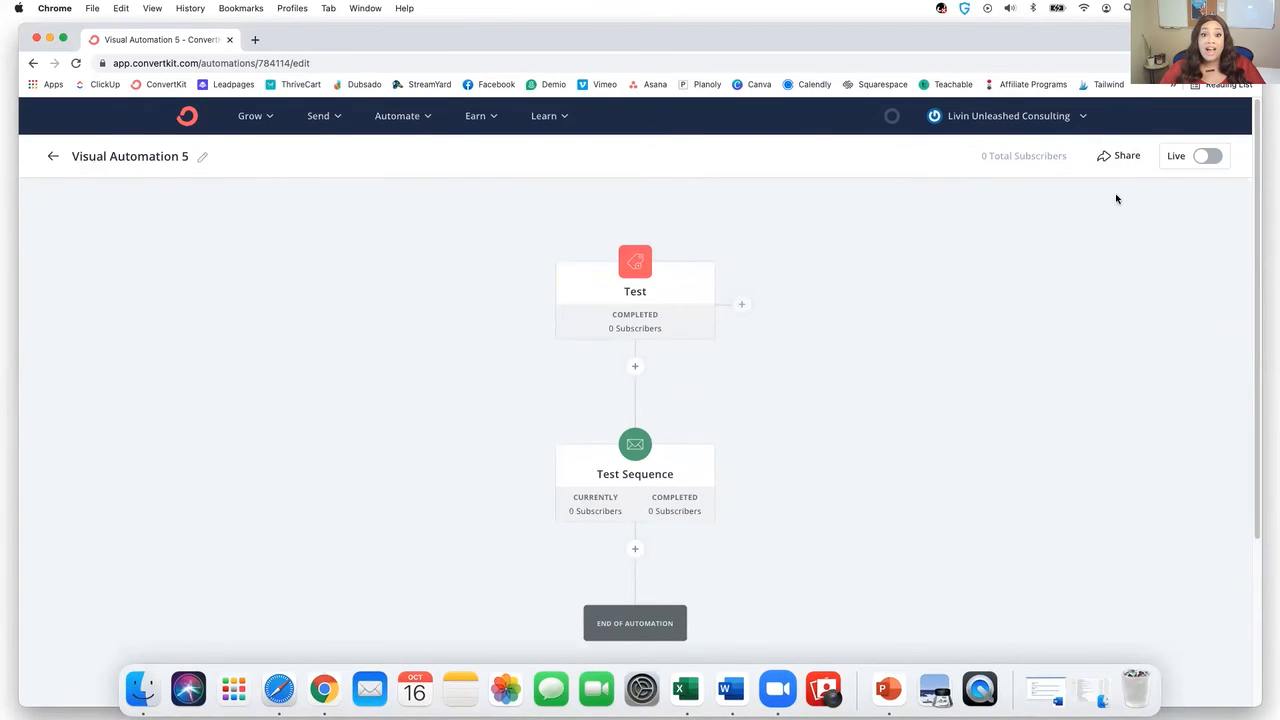
left_click(1207, 157)
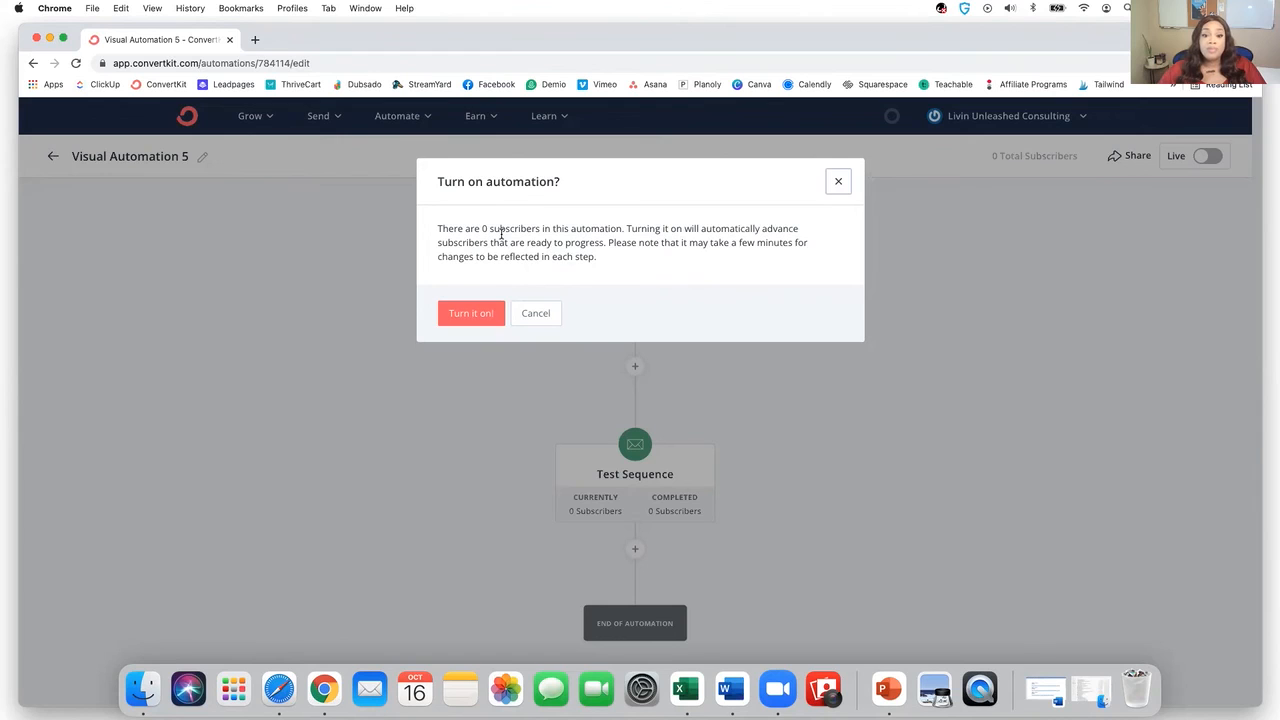
left_click(465, 320)
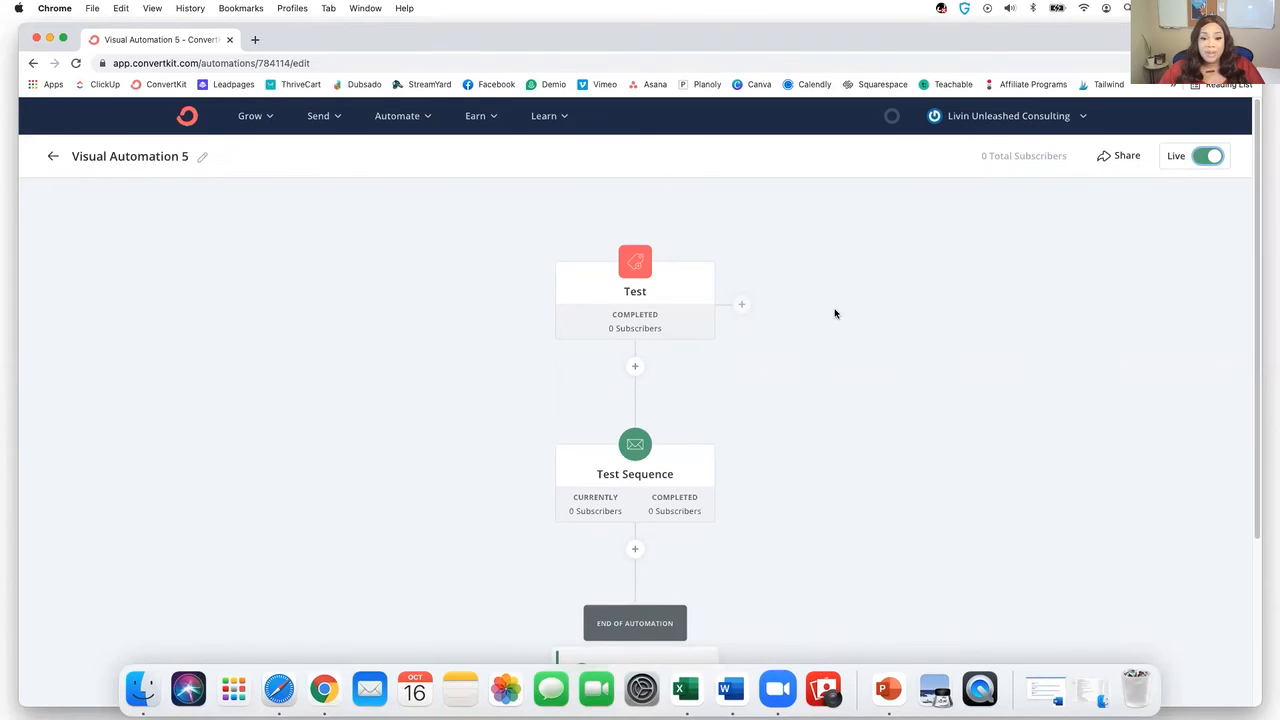
scroll(780, 290, "down", 2)
mouse_move(640, 345)
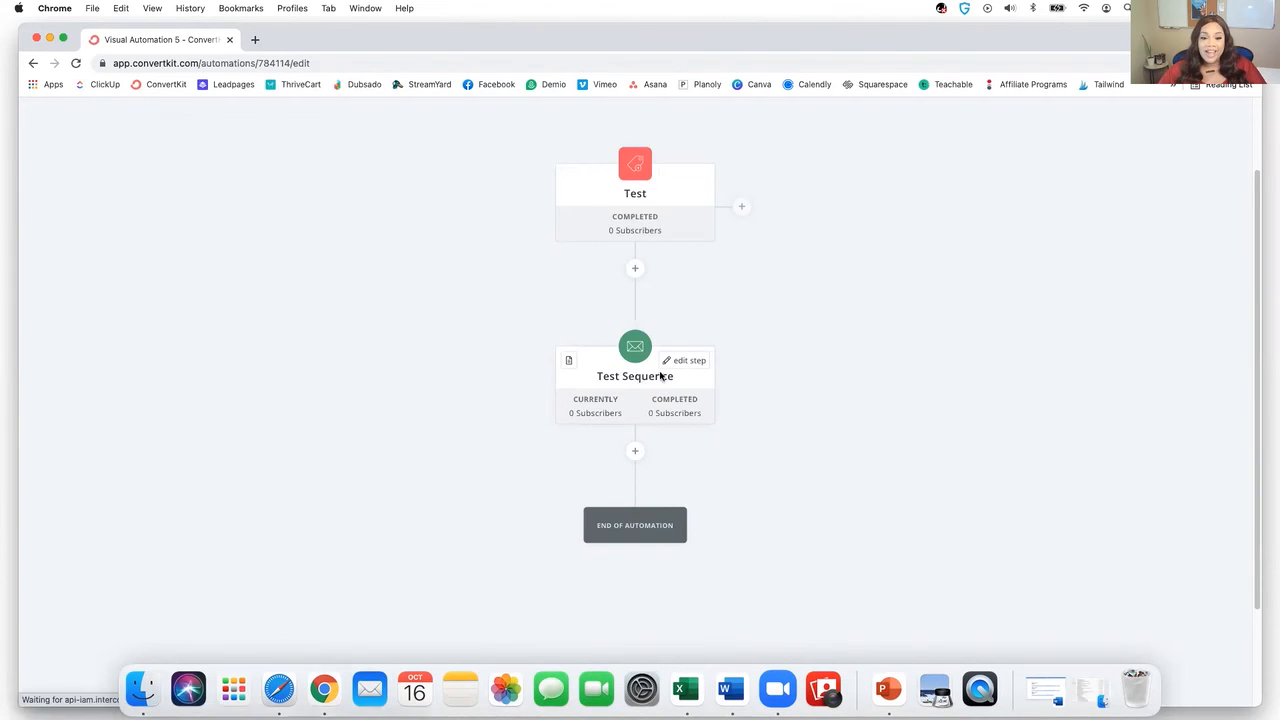
- Open Test Sequence from the automation flow and review its emails Test #1, Test #2 and Test #3
left_click(638, 377)
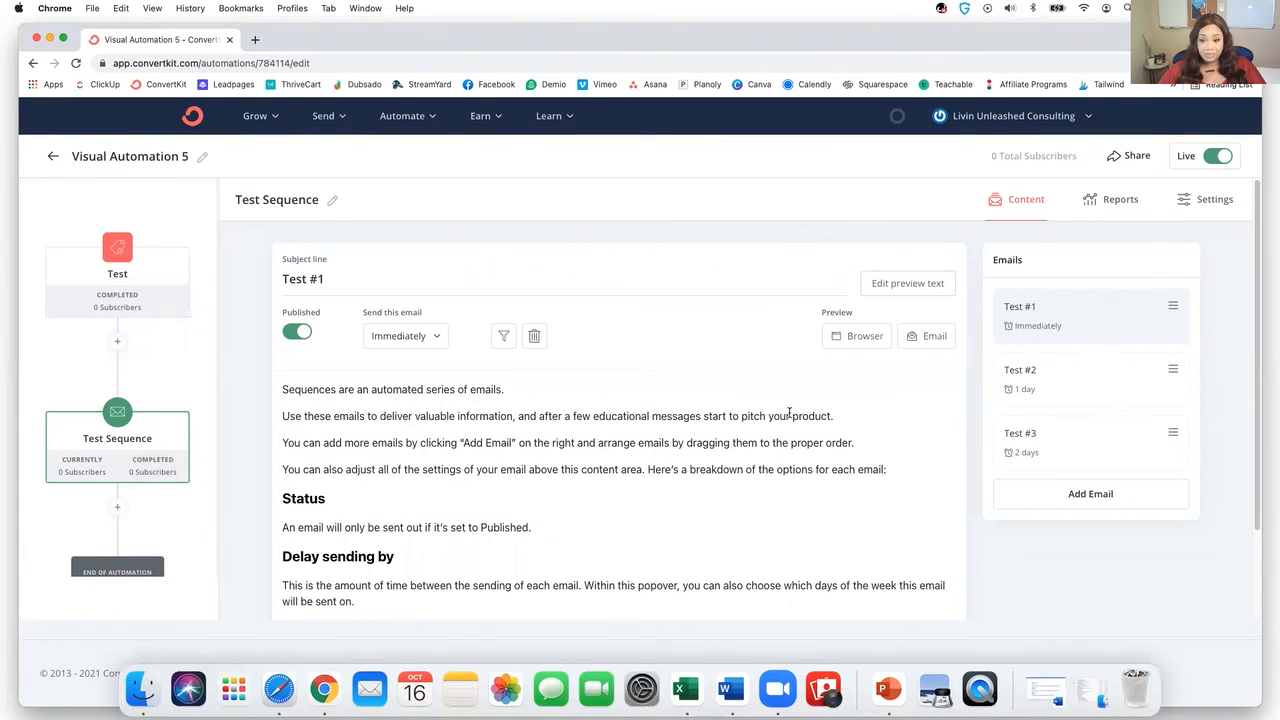
scroll(789, 410, "down", 3)
scroll(796, 395, "up", 3)
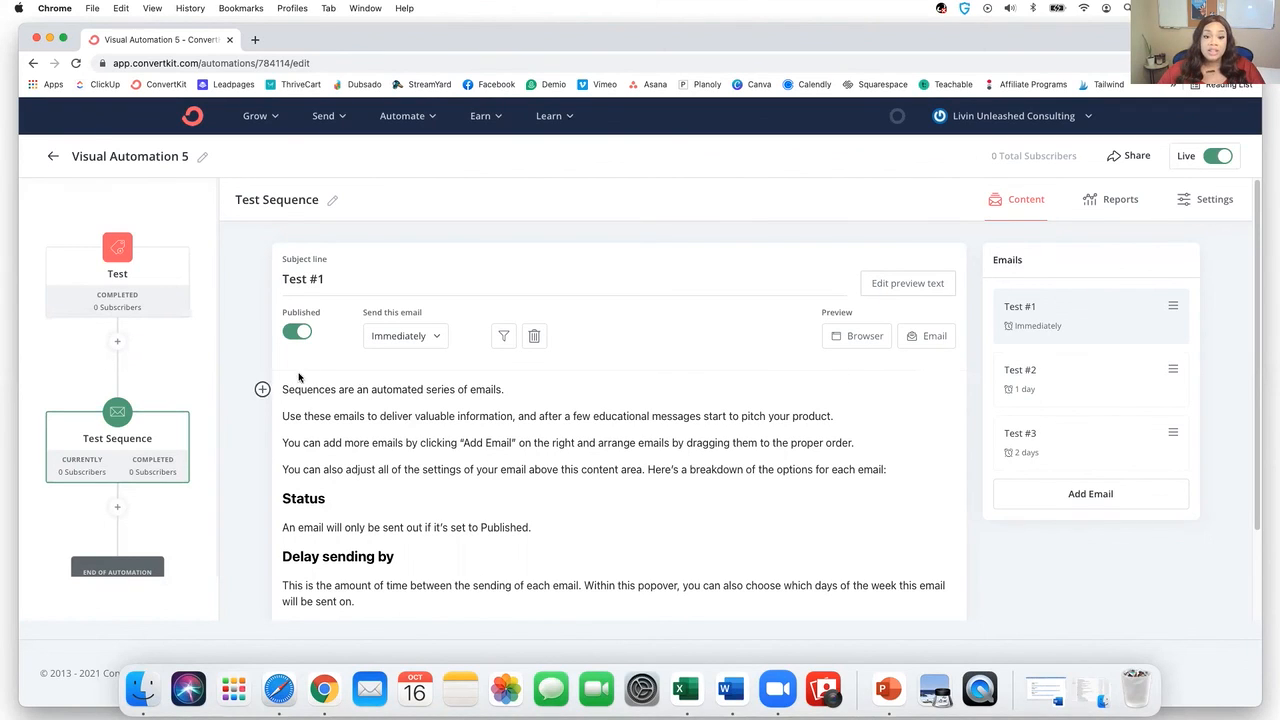
left_click_drag(288, 389, 485, 390)
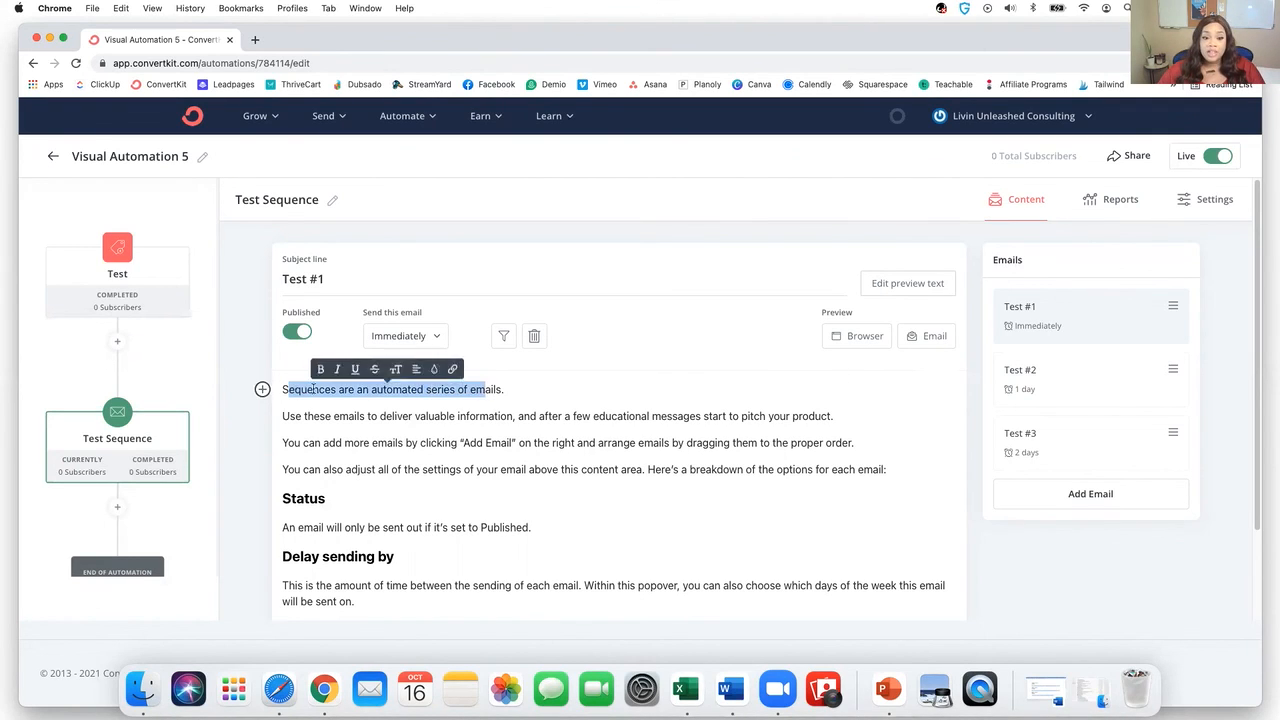
left_click(262, 390)
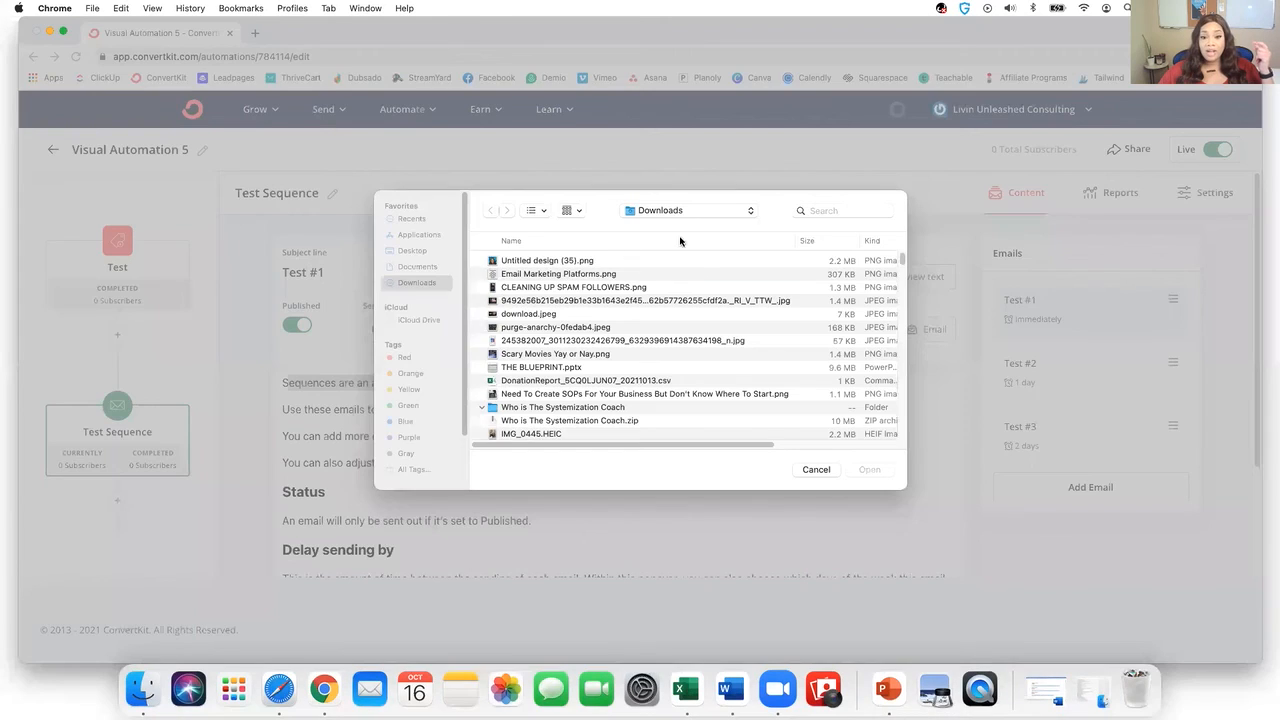
left_click(816, 469)
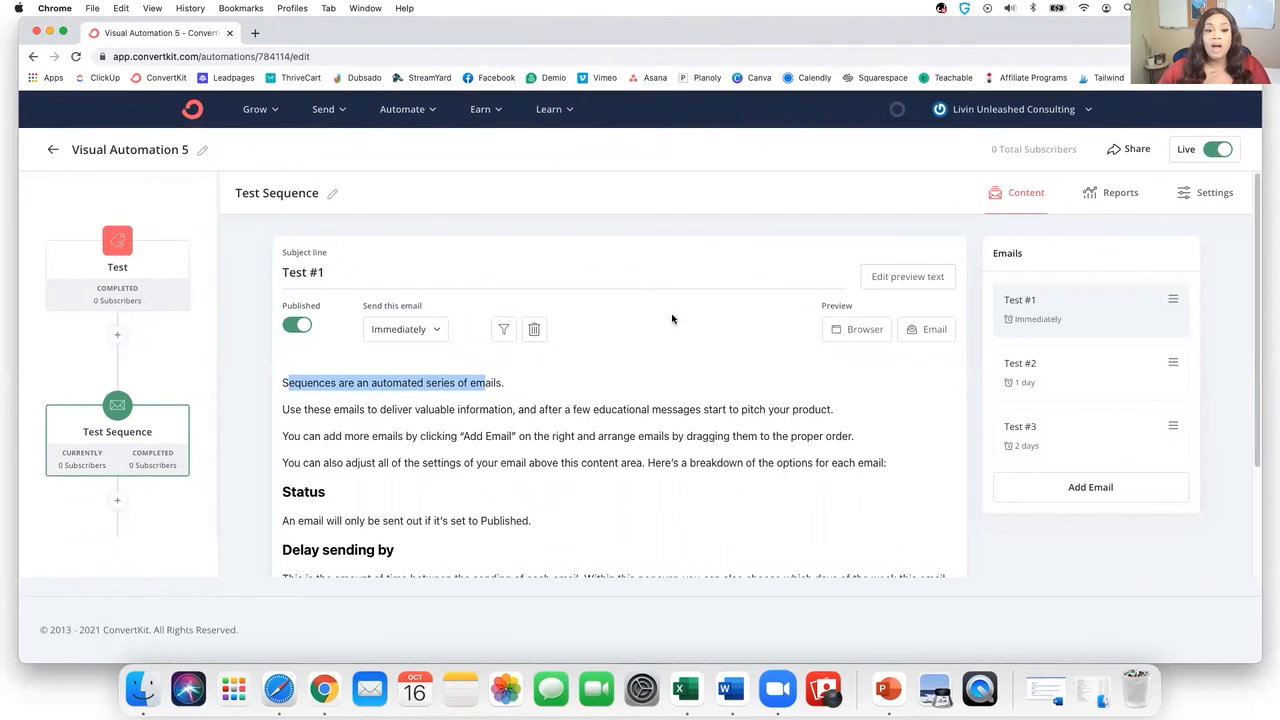
scroll(631, 340, "down", 3)
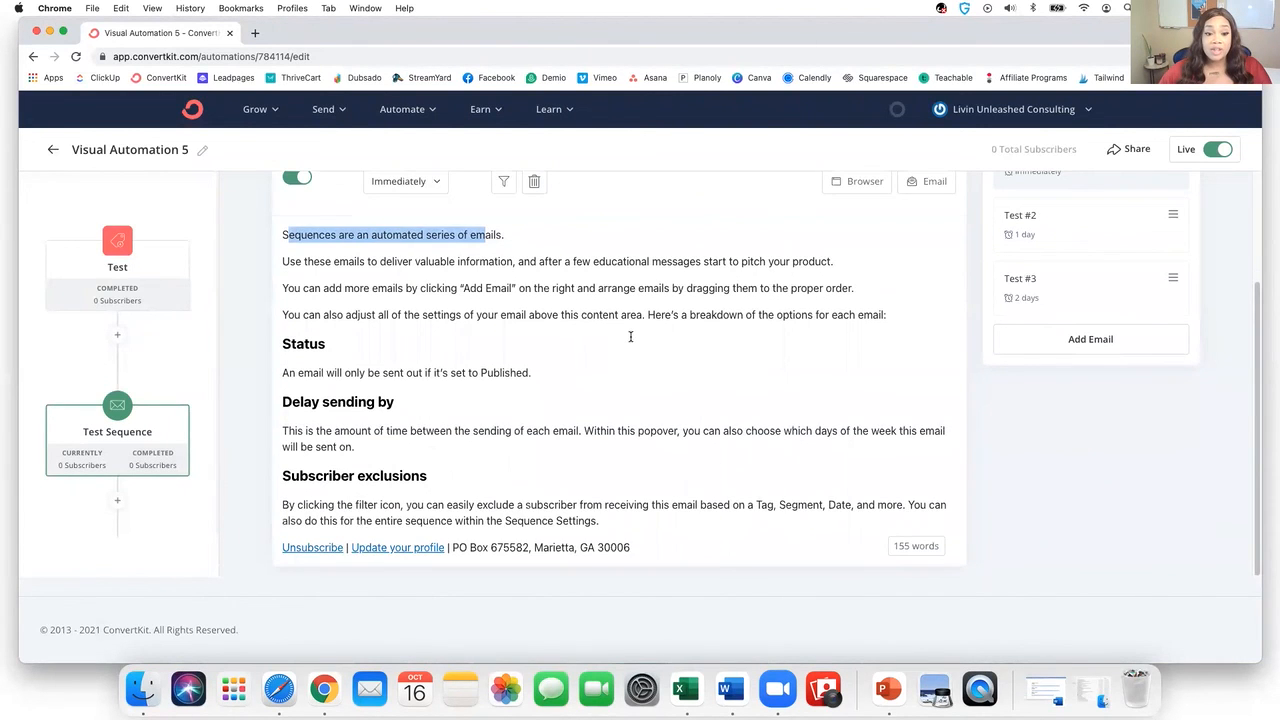
scroll(631, 340, "up", 3)
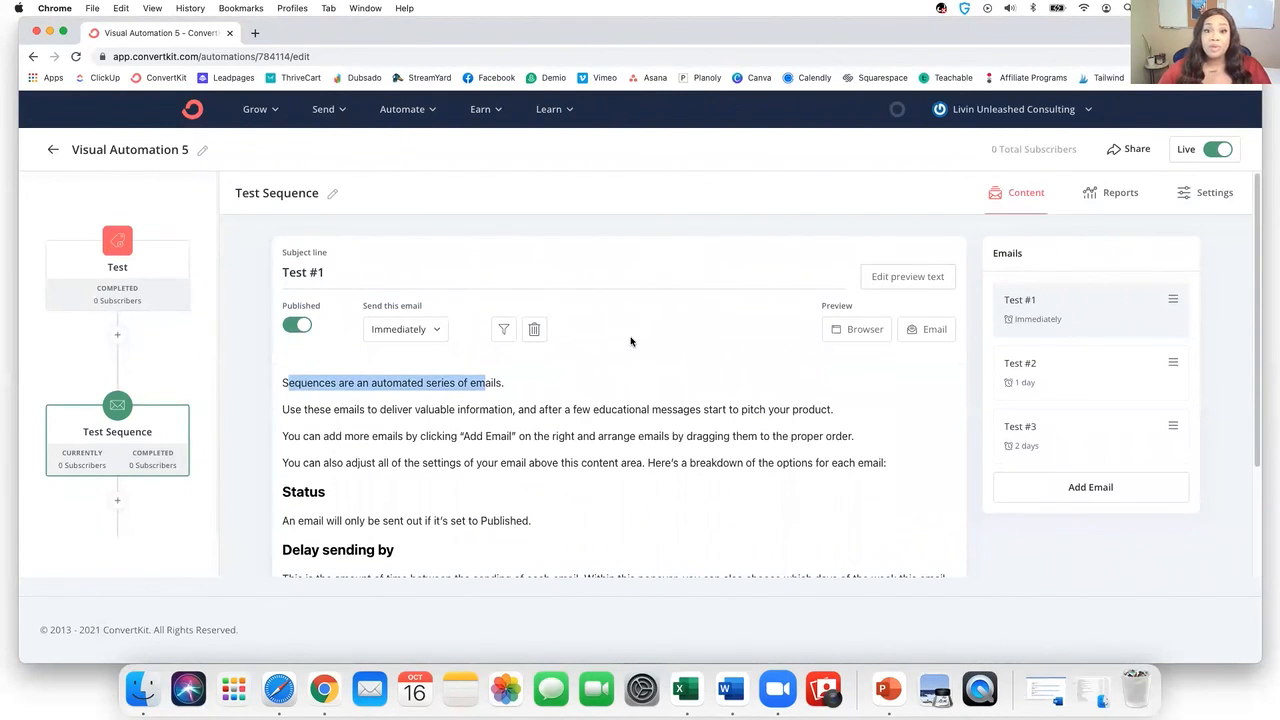